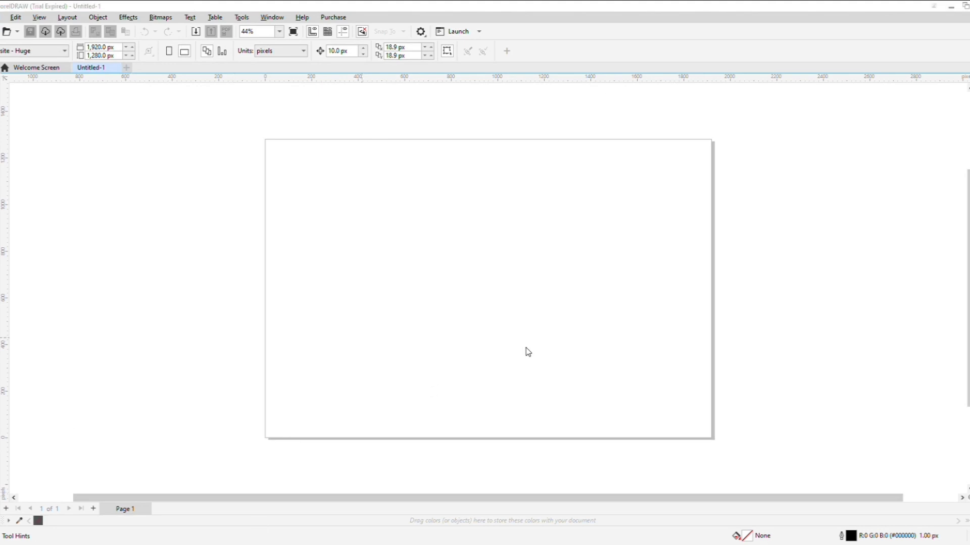
# Place the face photo on the page and scale it to about 1,926 × 1,083 px to span the page width.
pyautogui.moveTo(530, 347); pyautogui.dragTo(476, 228)
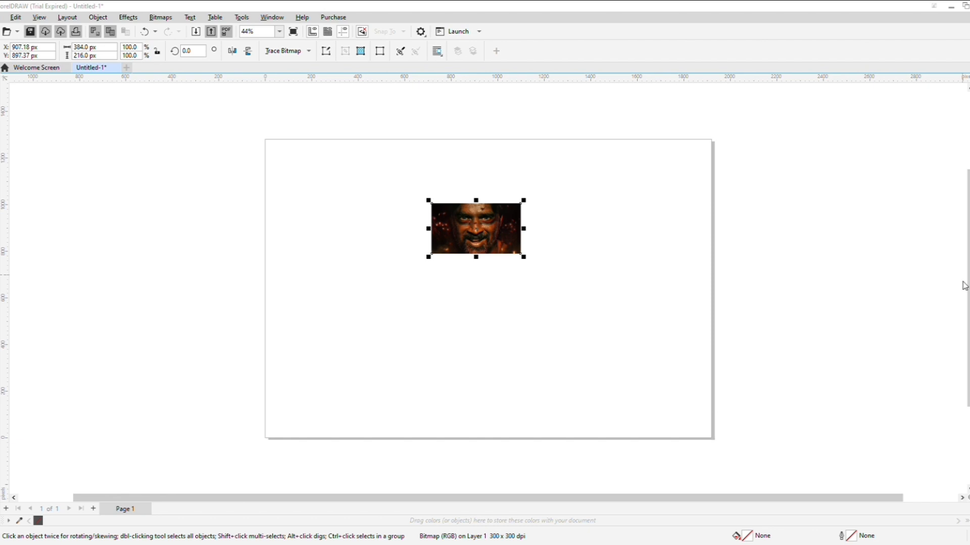
pyautogui.moveTo(429, 201); pyautogui.dragTo(99, 165)
pyautogui.click(529, 311)
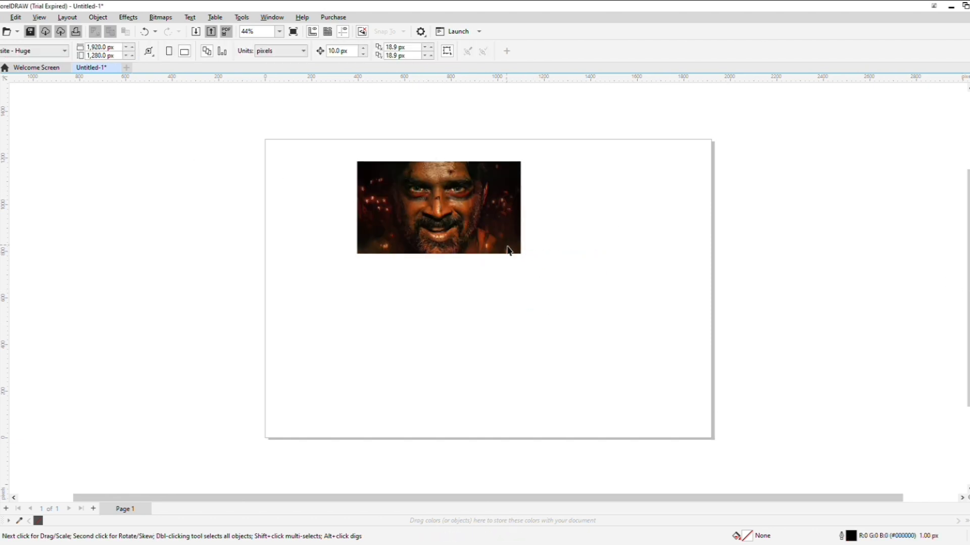
pyautogui.moveTo(521, 253); pyautogui.dragTo(712, 364)
pyautogui.moveTo(357, 364); pyautogui.dragTo(180, 422)
pyautogui.scroll(3, 546, 384)
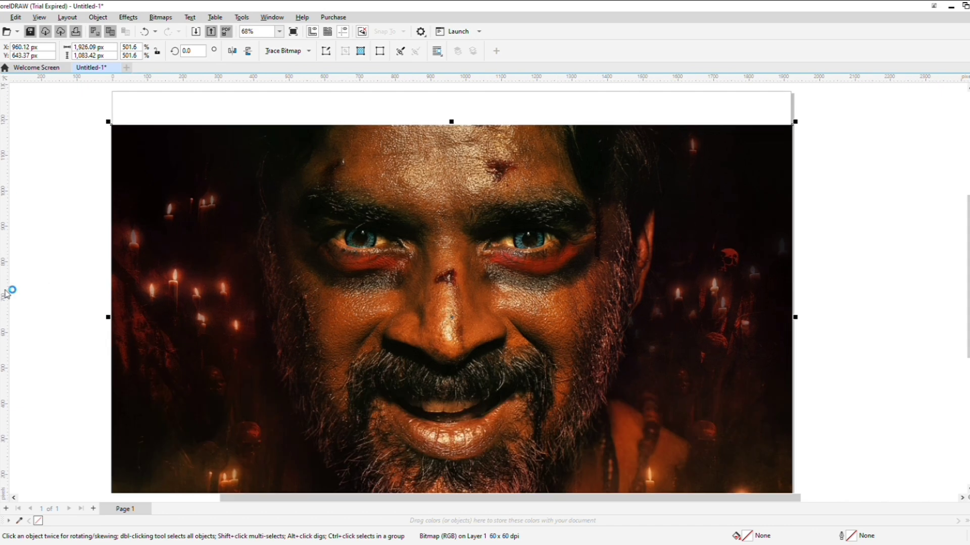
pyautogui.press('F8')
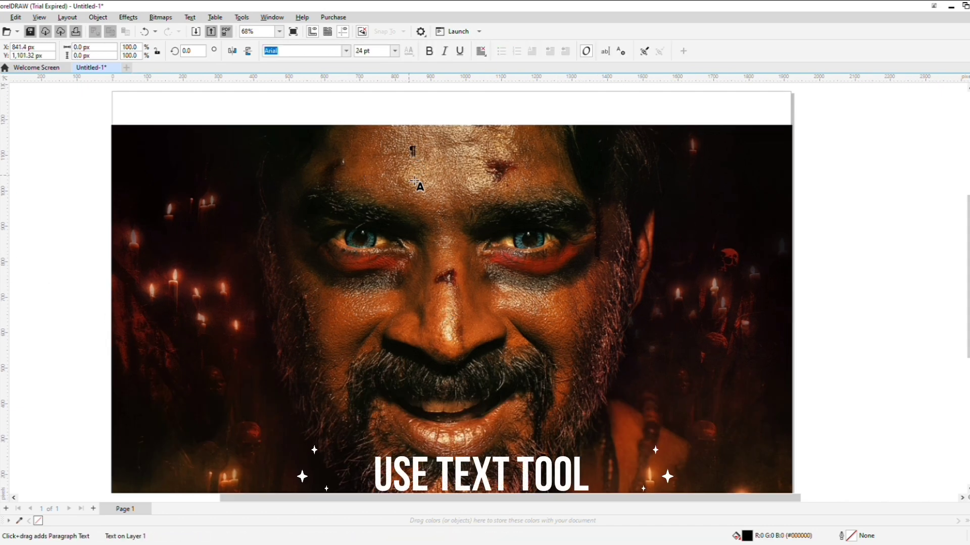
pyautogui.write('S')
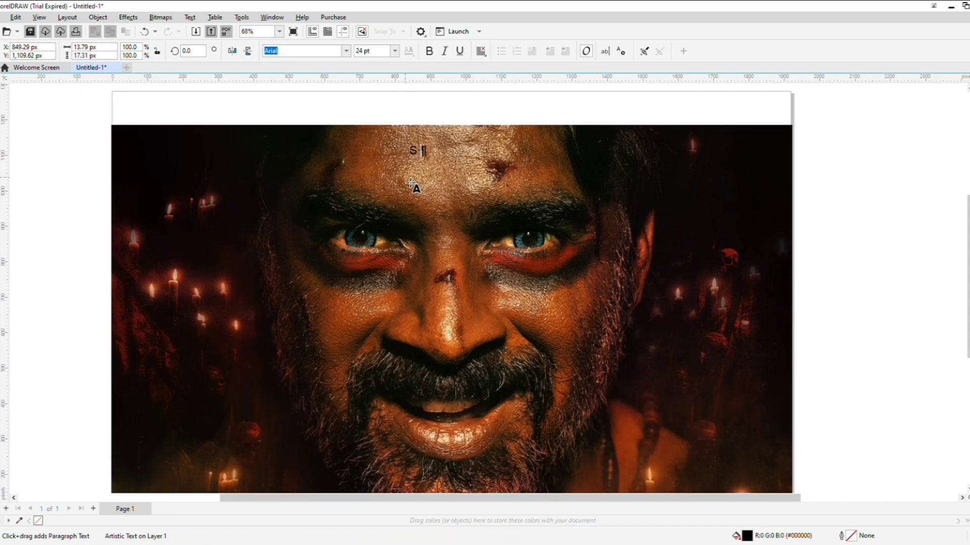
pyautogui.write(' H A I T A')
pyautogui.press('Escape')
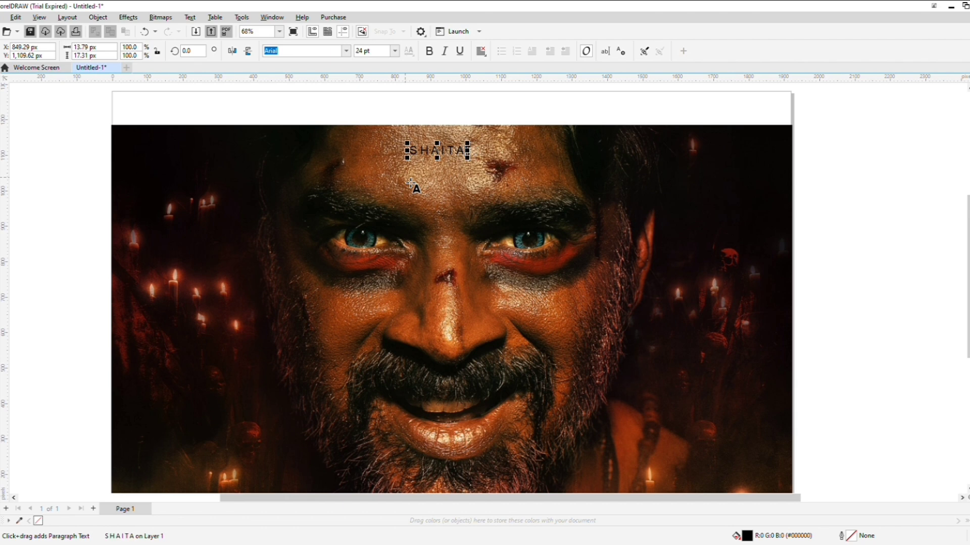
pyautogui.press('BackSpace')
pyautogui.press('BackSpace')
pyautogui.press('BackSpace')
pyautogui.press('BackSpace')
pyautogui.press('BackSpace')
pyautogui.press('BackSpace')
pyautogui.press('BackSpace')
pyautogui.press('BackSpace')
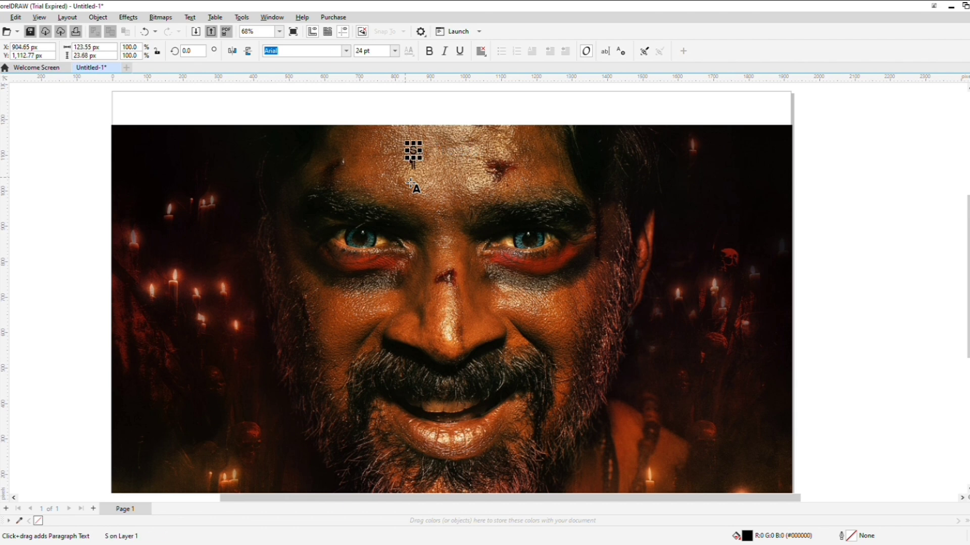
pyautogui.write('H')
pyautogui.press('Return')
pyautogui.write('A')
pyautogui.press('Return')
pyautogui.write('T')
pyautogui.press('Return')
pyautogui.write('A')
pyautogui.press('Return')
pyautogui.press('BackSpace')
pyautogui.press('BackSpace')
pyautogui.press('BackSpace')
pyautogui.press('BackSpace')
pyautogui.press('BackSpace')
pyautogui.press('BackSpace')
pyautogui.press('BackSpace')
pyautogui.press('BackSpace')
pyautogui.press('BackSpace')
pyautogui.press('BackSpace')
pyautogui.press('BackSpace')
pyautogui.press('BackSpace')
pyautogui.press('BackSpace')
pyautogui.press('BackSpace')
pyautogui.press('BackSpace')
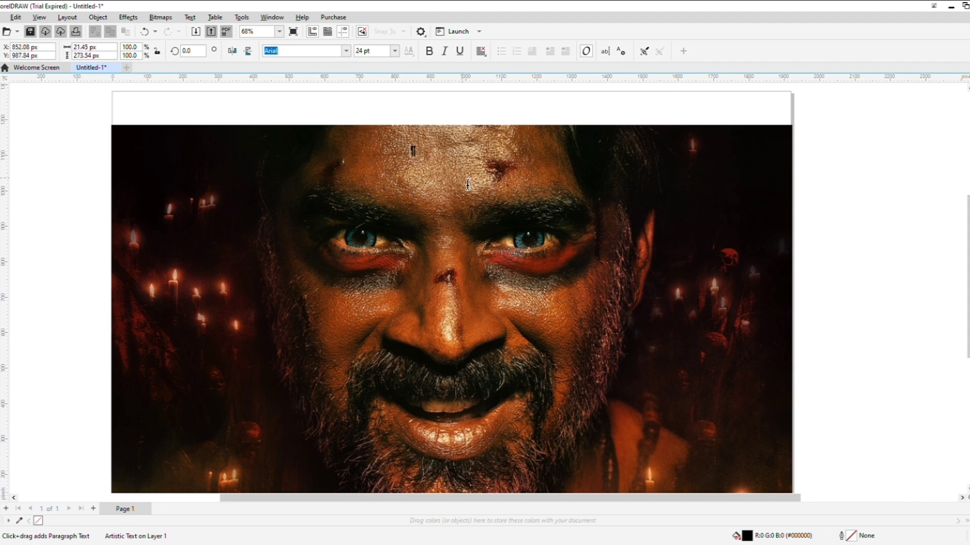
# Write the title SHAITAN over the forehead as artistic text, one capital letter per line, and align it to the centre.
pyautogui.write('S')
pyautogui.press('Return')
pyautogui.write('H A I T A')
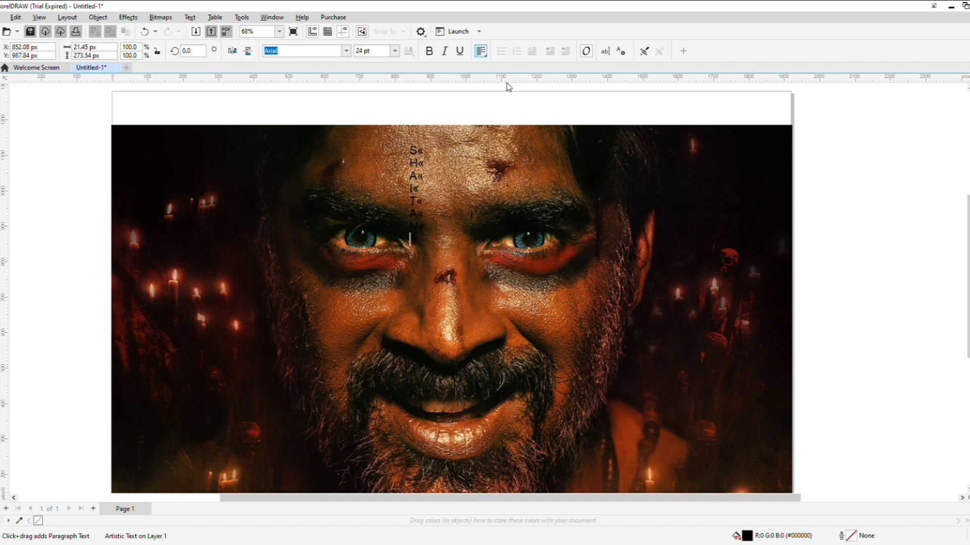
pyautogui.press('Escape')
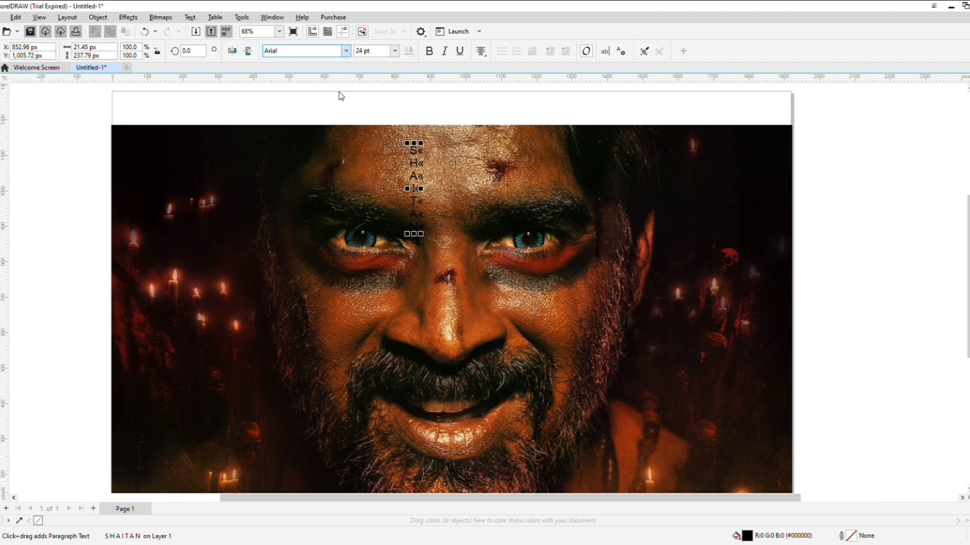
# Change the title's font to Cooper Black.
pyautogui.click(391, 232)
pyautogui.click(321, 194)
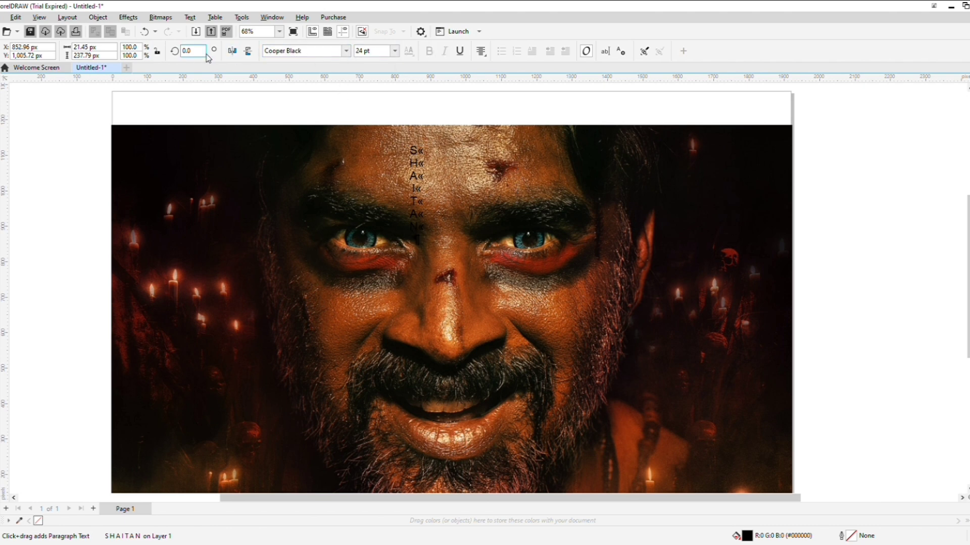
pyautogui.press('Escape')
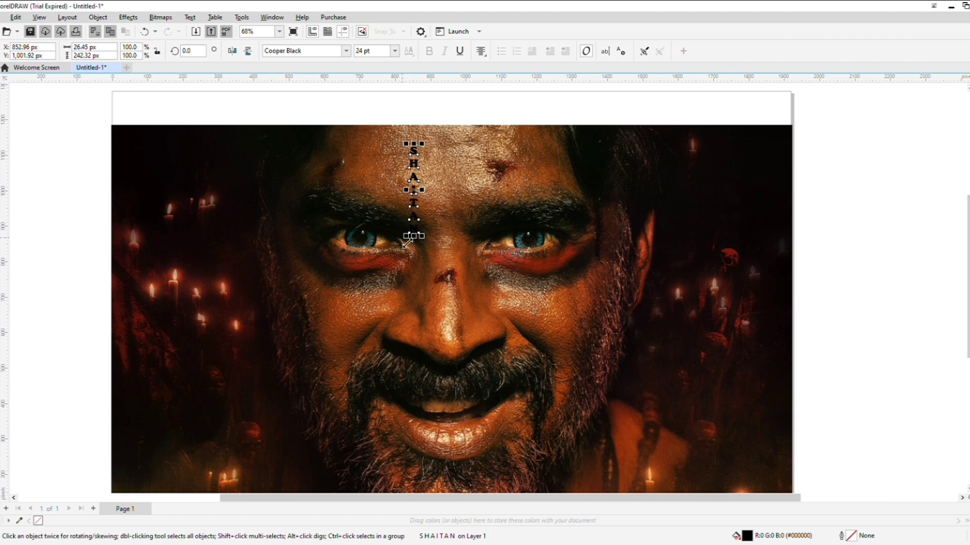
# Enlarge the title proportionally to about 77 pt and fill it with white.
pyautogui.moveTo(404, 235); pyautogui.dragTo(384, 425)
pyautogui.click(969, 202)
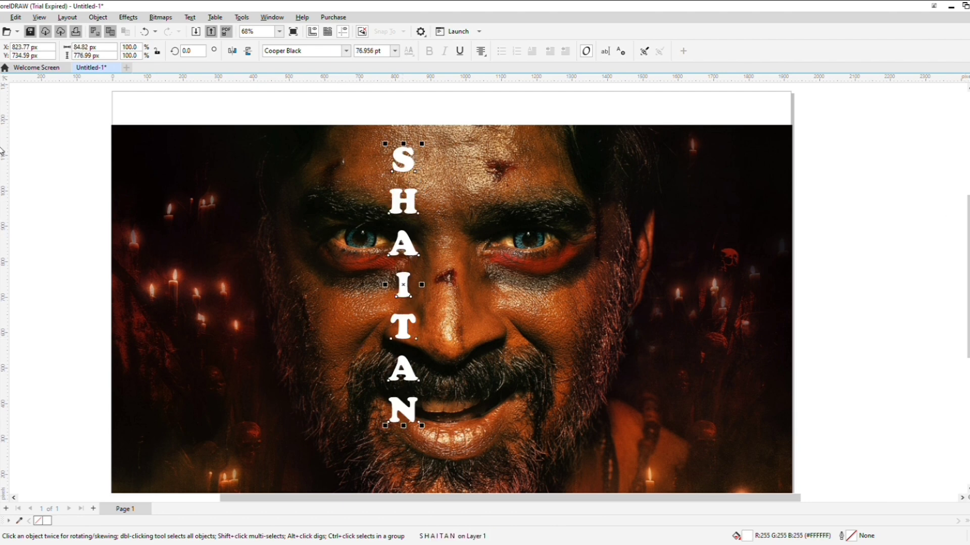
# Tighten the title's line spacing so the stacked letters sit close together.
pyautogui.click(2, 151)
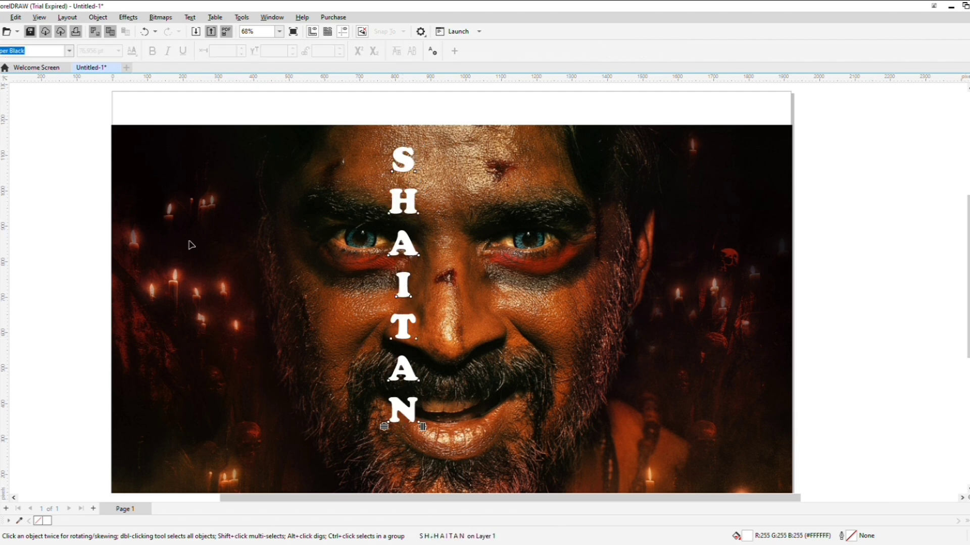
pyautogui.moveTo(385, 426); pyautogui.dragTo(389, 341)
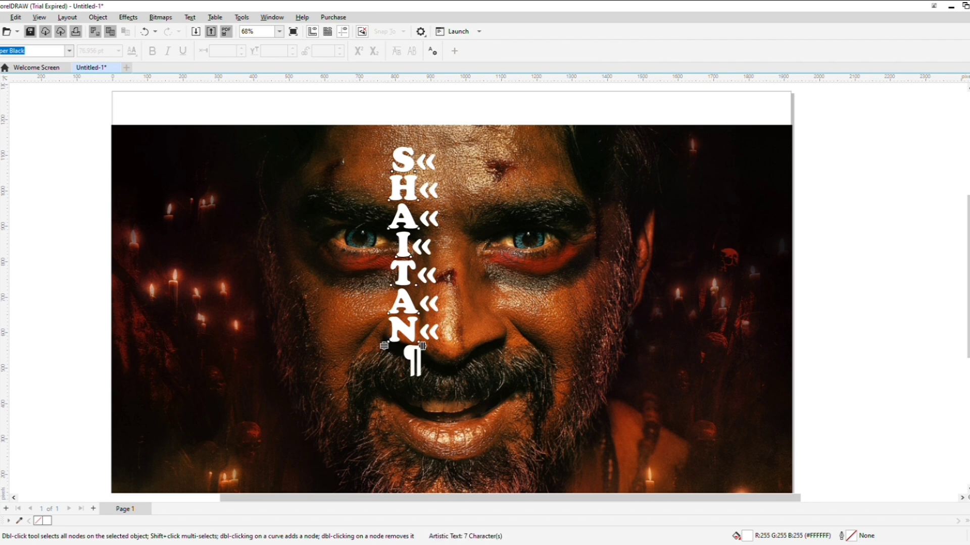
pyautogui.press('space')
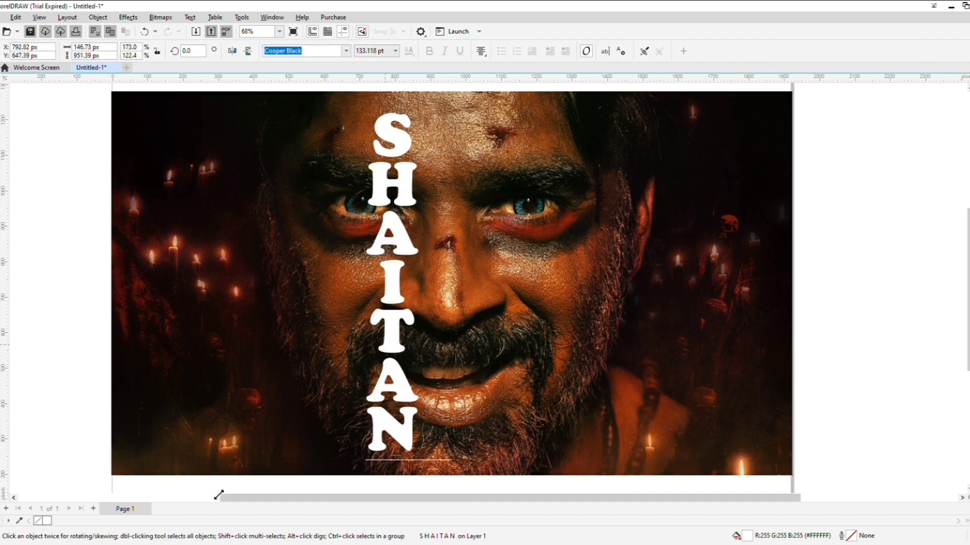
# Enlarge the title to about 147 pt and move it over the left half of the face within the photo's height.
pyautogui.moveTo(219, 495); pyautogui.dragTo(219, 492)
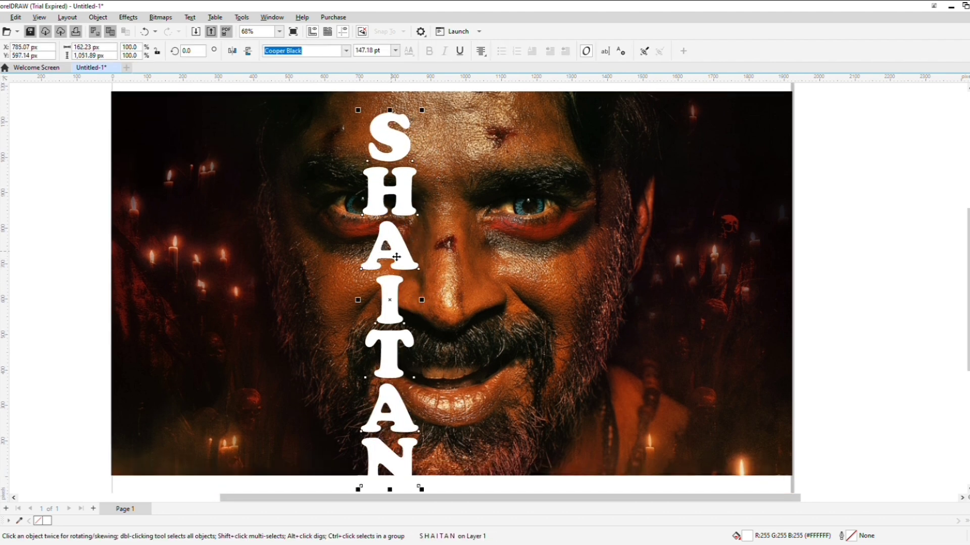
pyautogui.moveTo(394, 251); pyautogui.dragTo(371, 234)
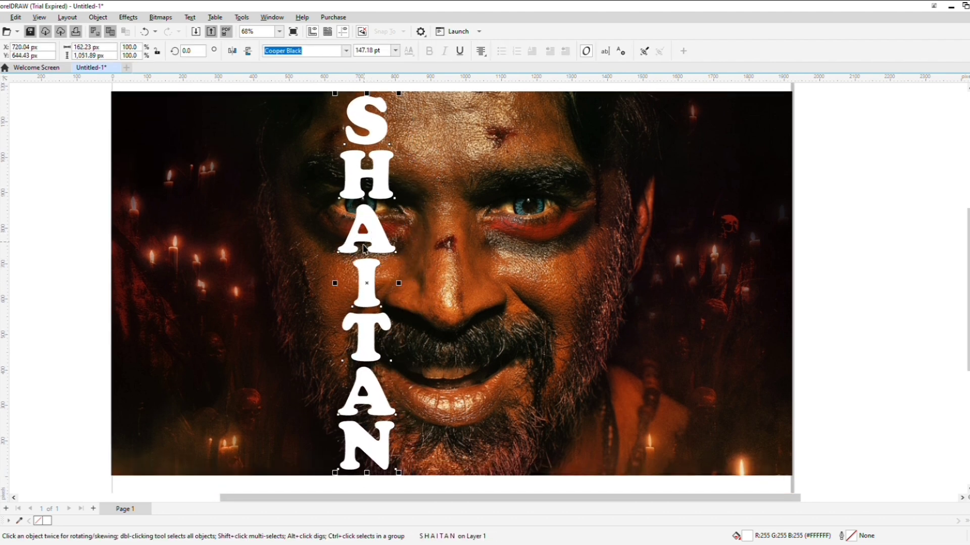
# Align the title with the photo's upper edge and stretch its height to about 1,057 px to reach the lower edge.
pyautogui.moveTo(335, 93); pyautogui.dragTo(335, 176)
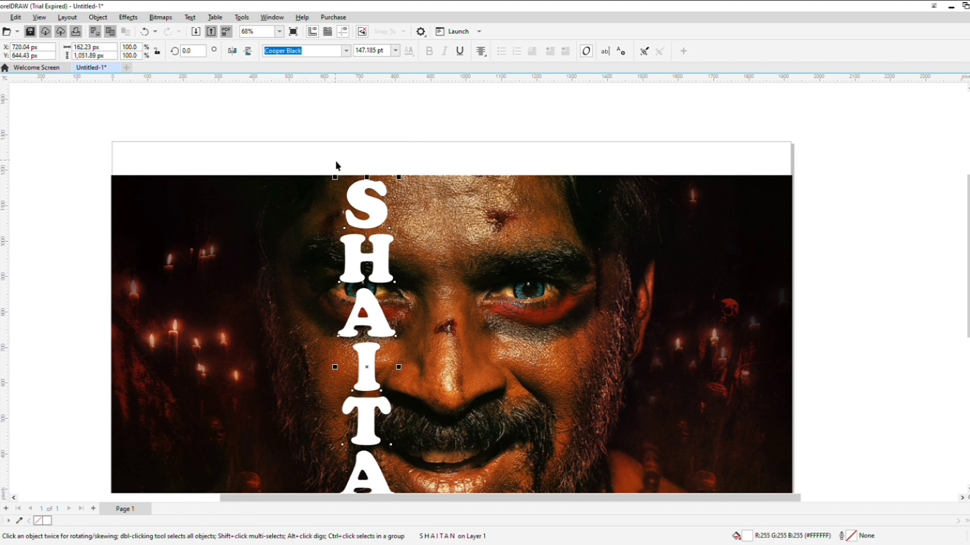
pyautogui.scroll(-3, 335, 163)
pyautogui.scroll(4, 359, 437)
pyautogui.scroll(-4, 355, 280)
pyautogui.scroll(3, 354, 280)
pyautogui.scroll(4, 356, 371)
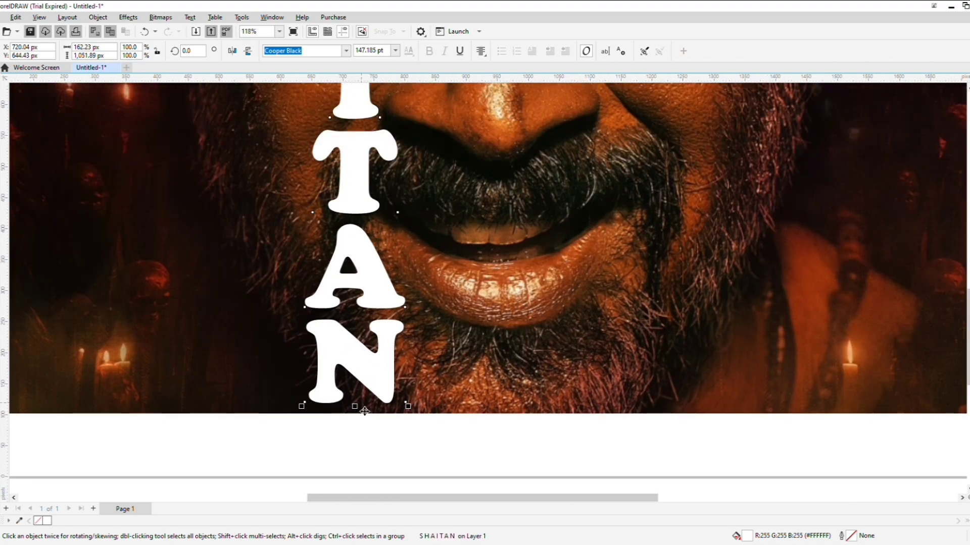
pyautogui.moveTo(354, 406); pyautogui.dragTo(358, 411)
pyautogui.scroll(-5, 379, 325)
pyautogui.scroll(-2, 381, 243)
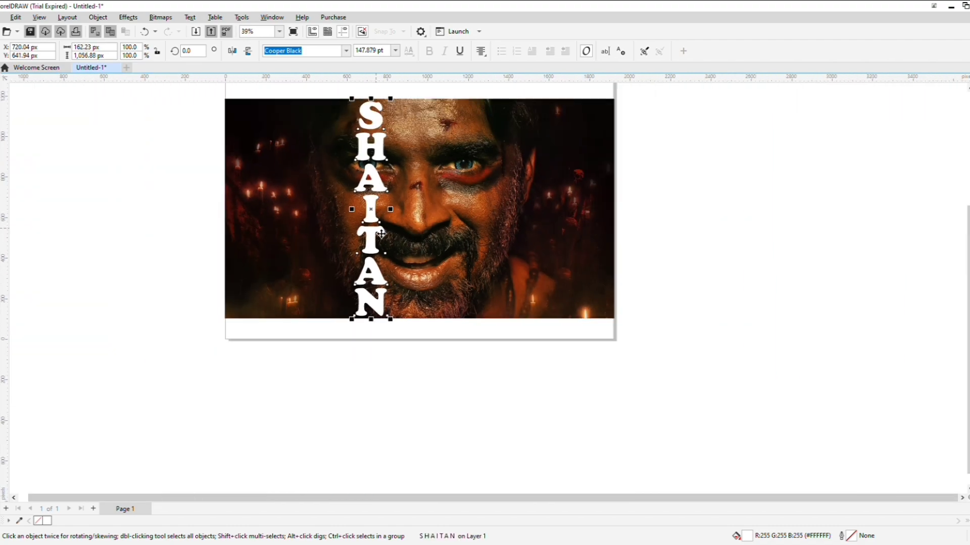
# Nudge the title slightly left to about X 710 px, Y 642 px.
pyautogui.press('Left')
pyautogui.press('Left')
pyautogui.press('Left')
pyautogui.press('Left')
pyautogui.press('Left')
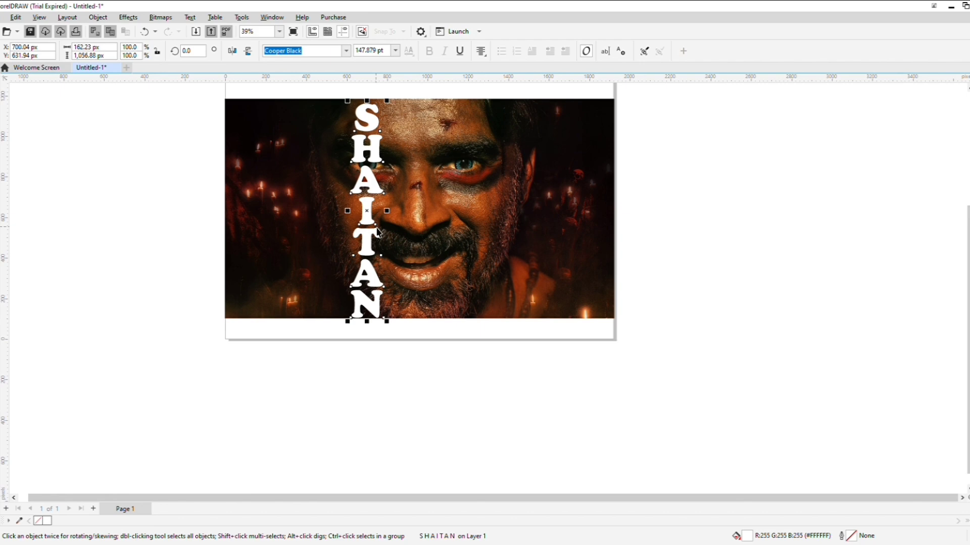
pyautogui.scroll(-1, 381, 232)
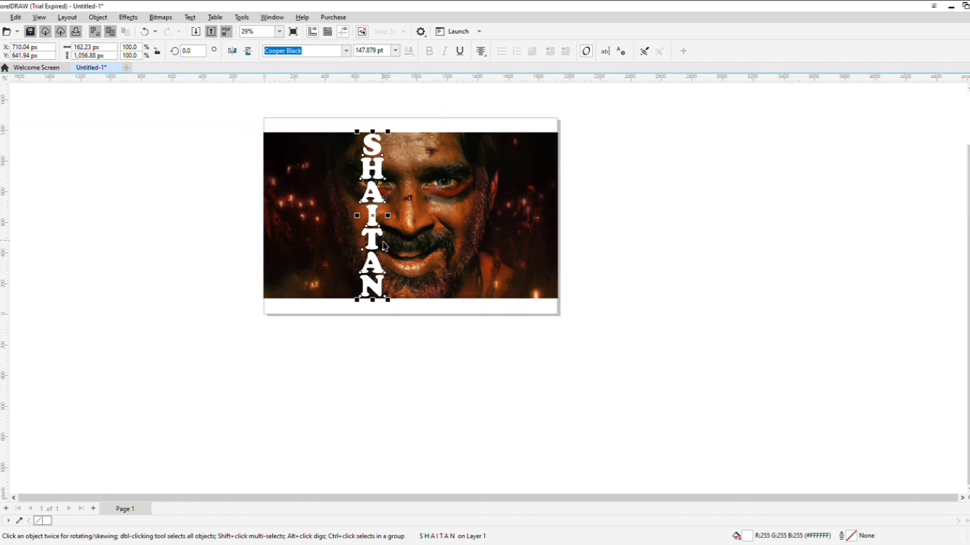
# Widen the title to about 195 px and nudge it to about X 711 px, Y 642 px.
pyautogui.moveTo(388, 216); pyautogui.dragTo(391, 216)
pyautogui.press('Left')
pyautogui.press('Left')
pyautogui.press('Left')
pyautogui.press('Left')
pyautogui.press('Left')
pyautogui.press('Right')
pyautogui.press('Right')
pyautogui.press('Right')
pyautogui.press('Right')
pyautogui.press('Right')
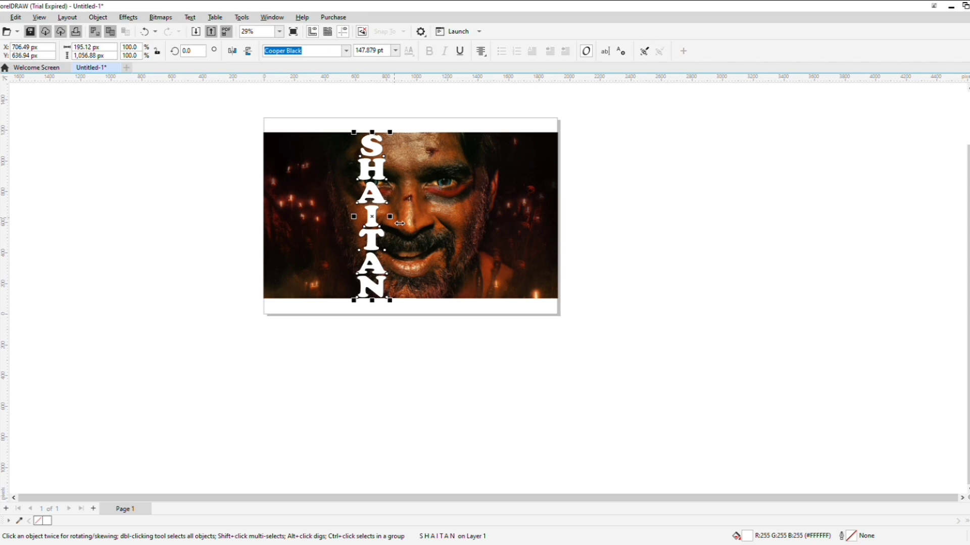
pyautogui.doubleClick(845, 538)
pyautogui.click(410, 268)
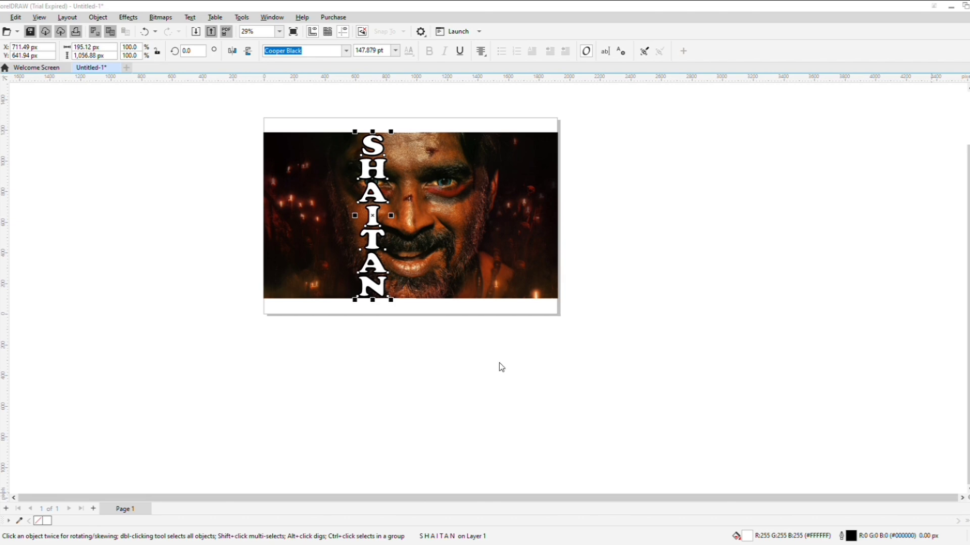
pyautogui.click(422, 208)
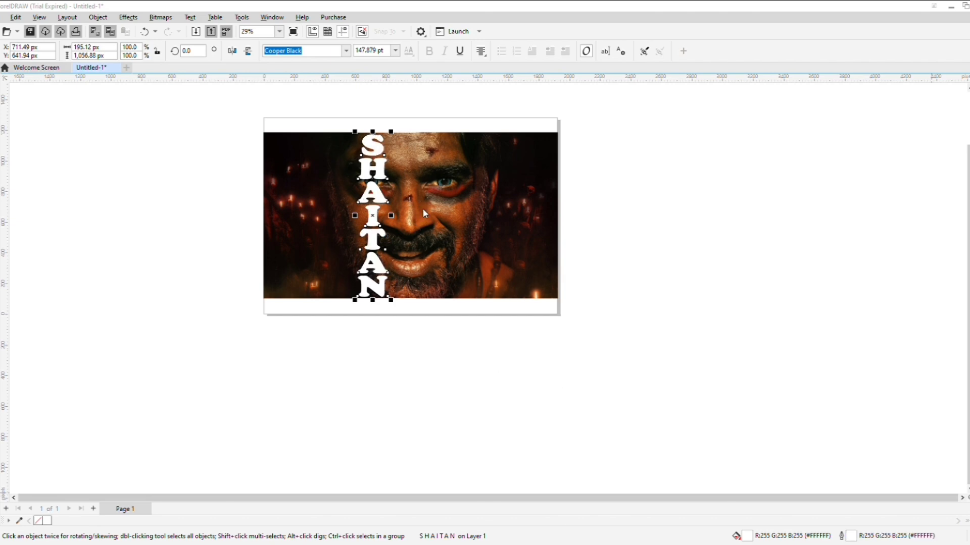
pyautogui.rightClick(453, 191)
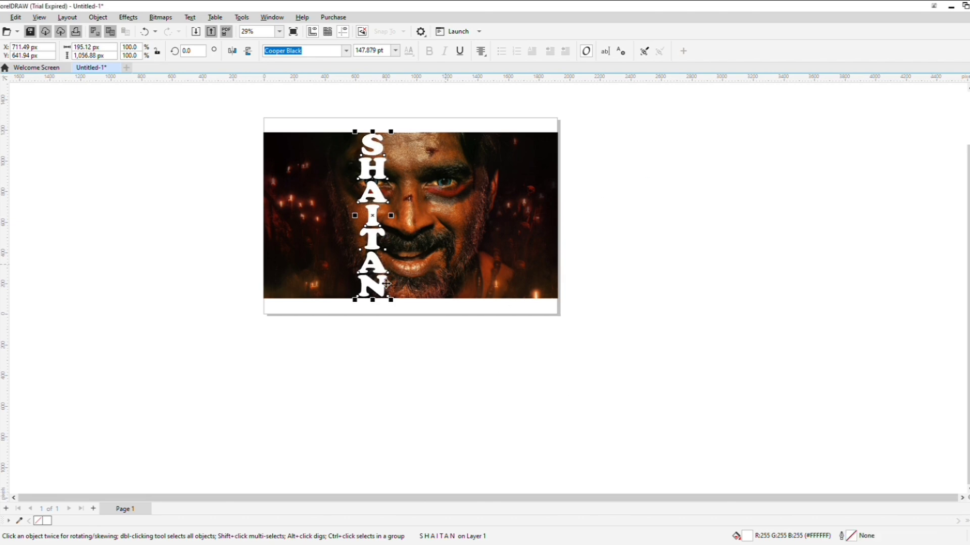
# Fill the title with black and give it a thick white outline.
pyautogui.click(969, 104)
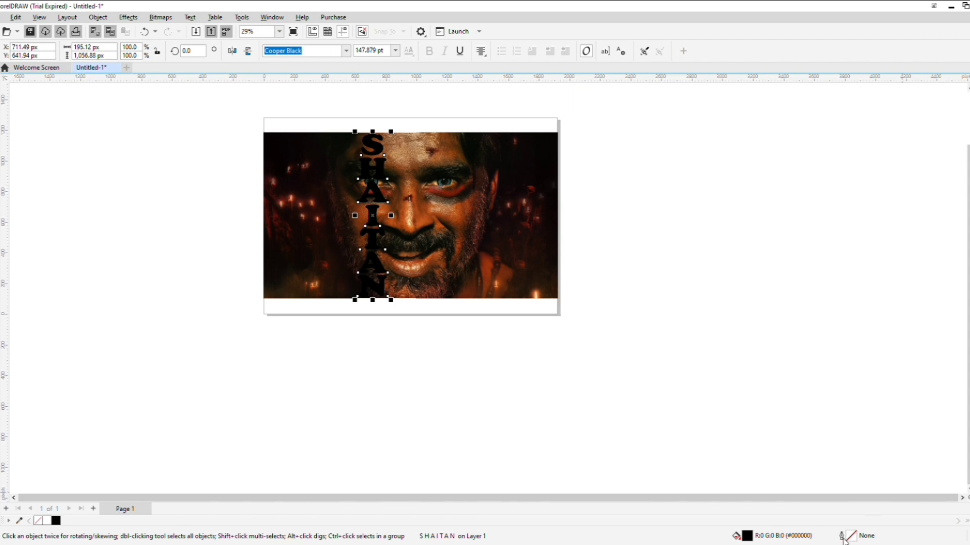
pyautogui.rightClick(394, 248)
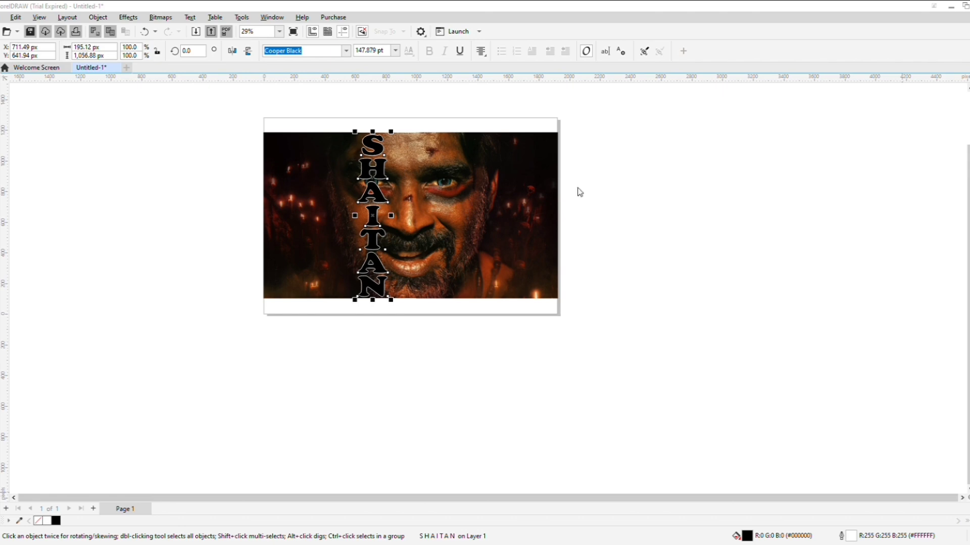
pyautogui.click(406, 289)
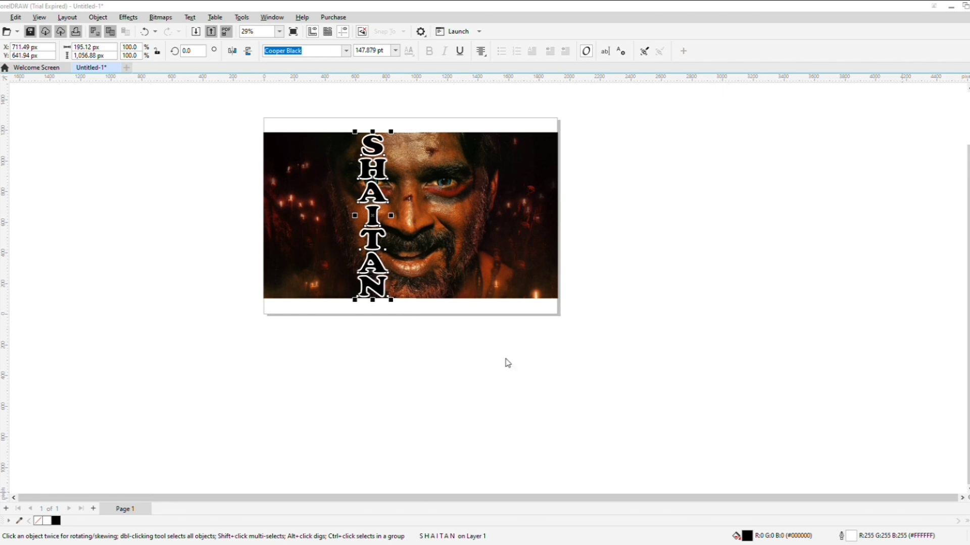
pyautogui.click(570, 379)
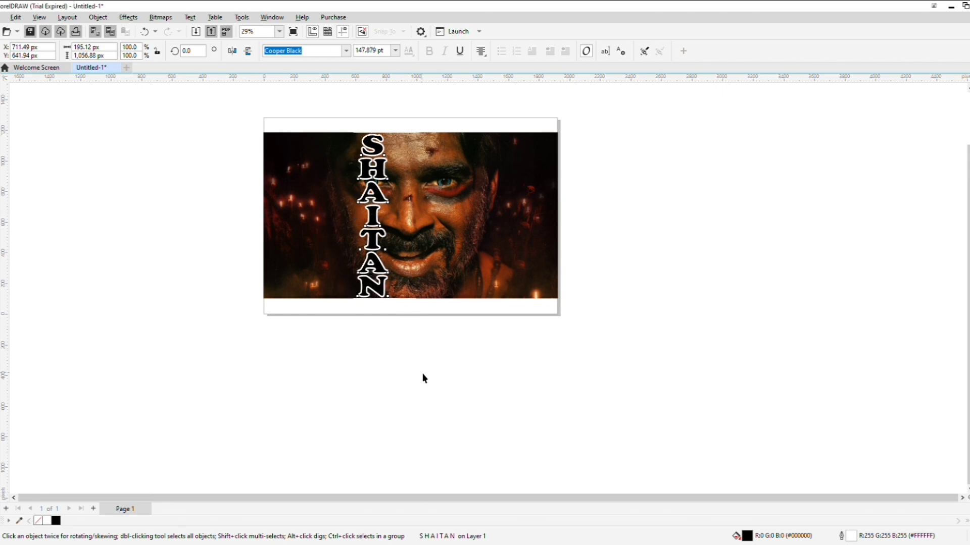
# Tighten the vertical spacing between the title's letters with the Shape tool.
pyautogui.scroll(2, 377, 268)
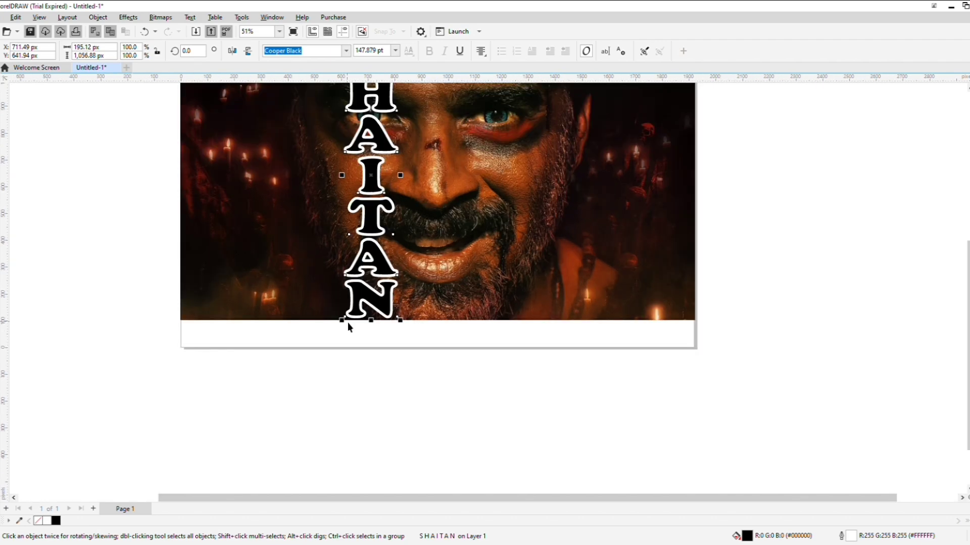
pyautogui.press('F10')
pyautogui.moveTo(340, 320); pyautogui.dragTo(348, 290)
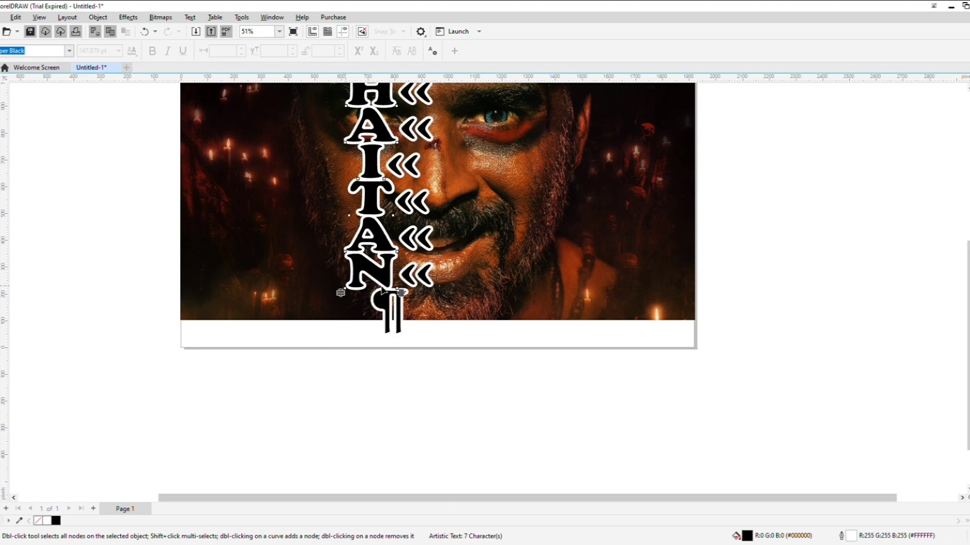
pyautogui.scroll(-2, 392, 279)
pyautogui.scroll(3, 376, 121)
pyautogui.scroll(-2, 368, 97)
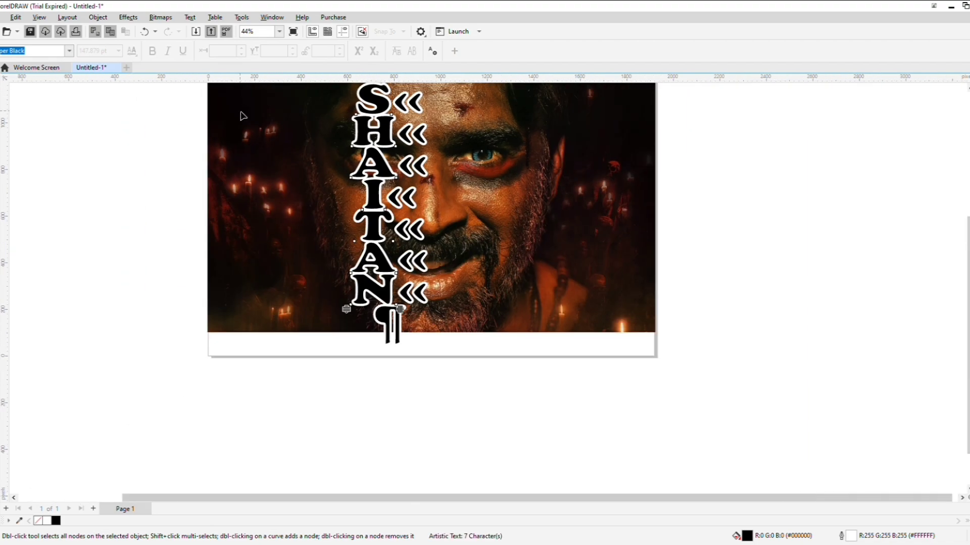
# Enlarge the title proportionally to about 216 × 1,051 px so that it spans the photo's height.
pyautogui.press('space')
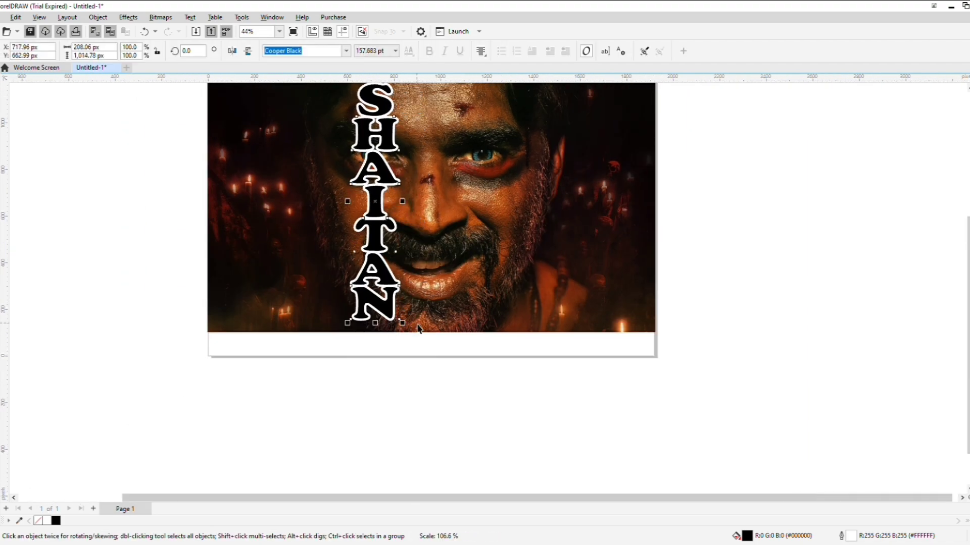
pyautogui.scroll(-2, 418, 329)
pyautogui.click(129, 246)
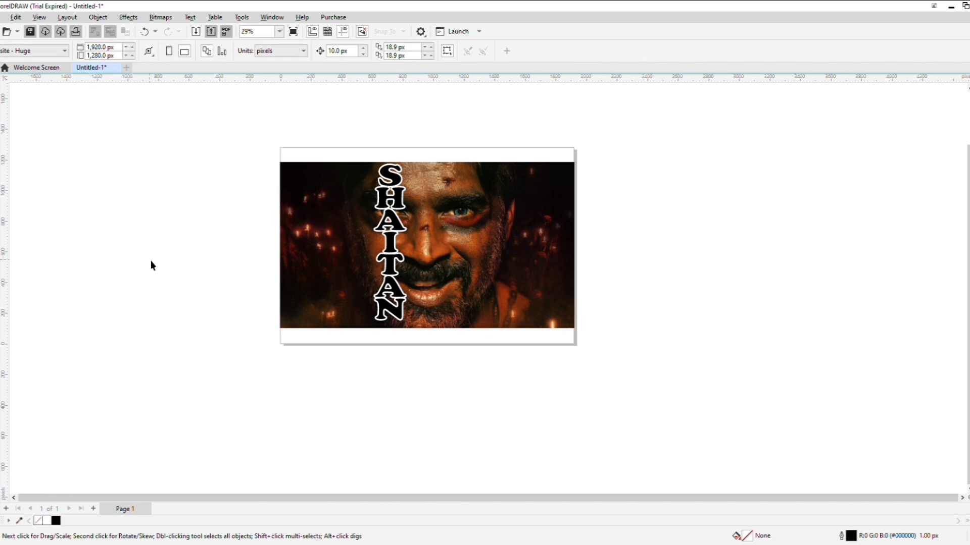
pyautogui.click(391, 252)
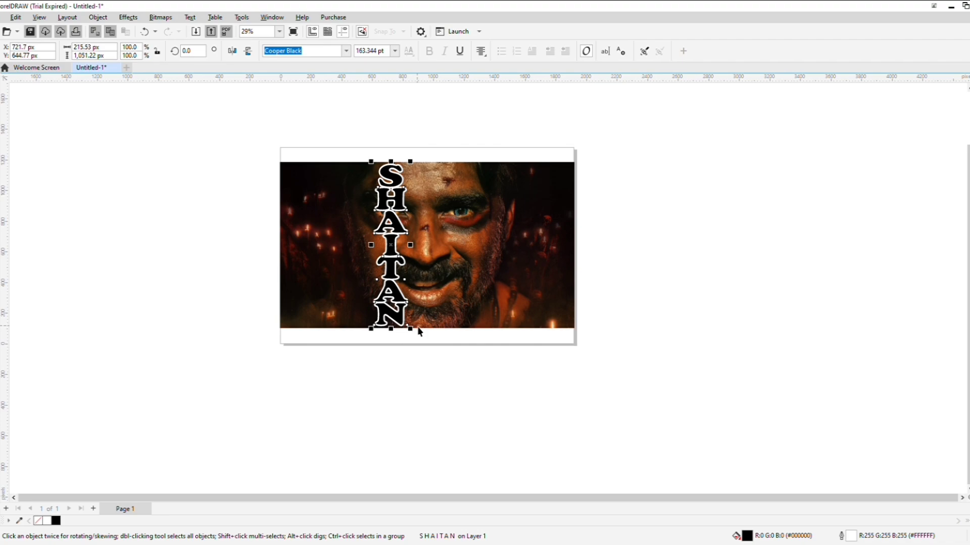
# Scale the title up slightly to about 220 × 1,074 px so its outline meets the photo's upper and lower edges.
pyautogui.scroll(4, 401, 297)
pyautogui.scroll(-4, 386, 268)
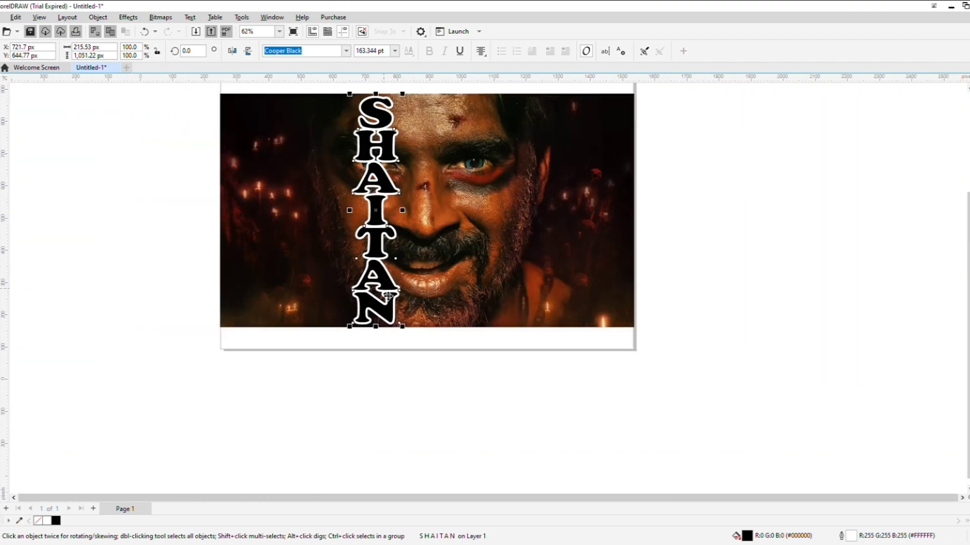
pyautogui.scroll(2, 354, 148)
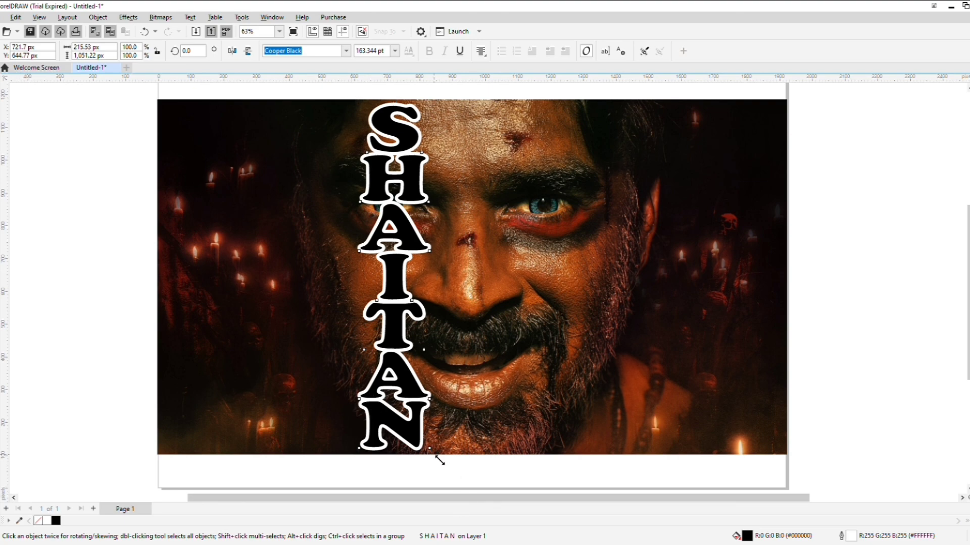
pyautogui.moveTo(437, 459); pyautogui.dragTo(446, 464)
pyautogui.scroll(-2, 446, 464)
pyautogui.scroll(3, 412, 244)
pyautogui.moveTo(340, 212); pyautogui.dragTo(338, 206)
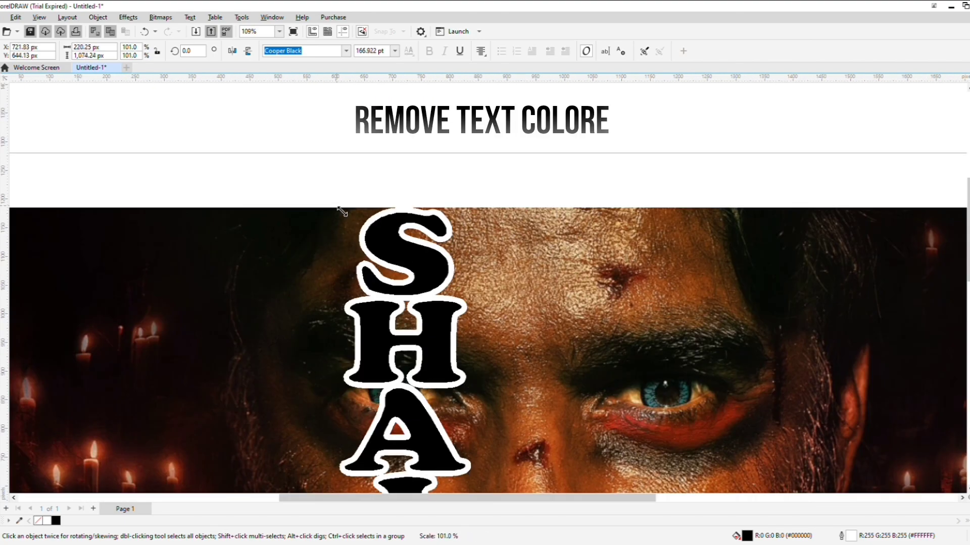
# Remove the title's black fill and keep its white outline.
pyautogui.scroll(-3, 406, 280)
pyautogui.rightClick(968, 136)
pyautogui.hotkey('ctrl', 'z')
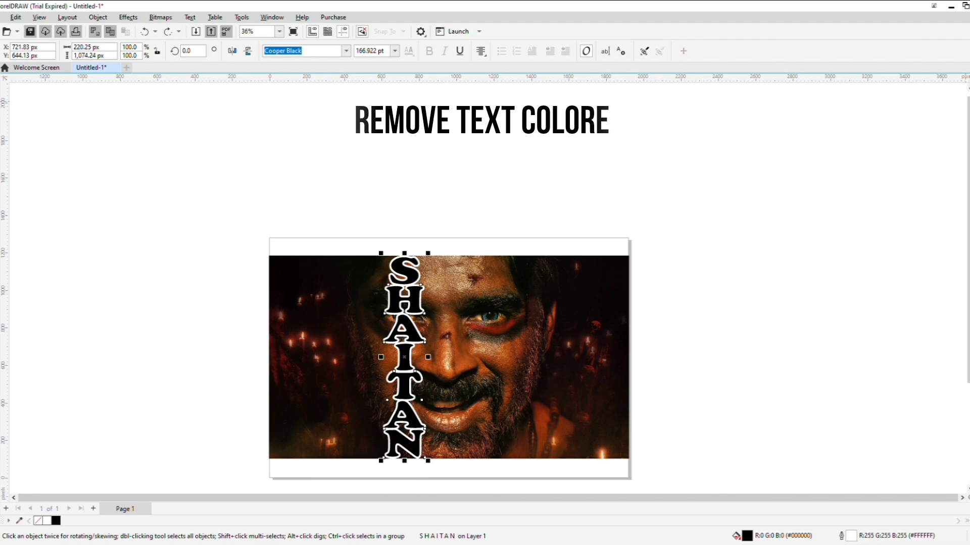
pyautogui.click(967, 137)
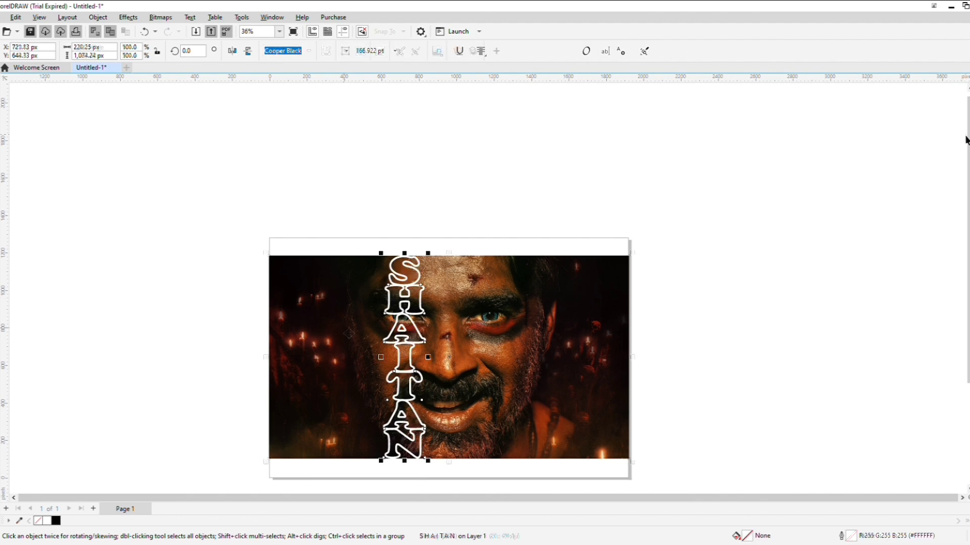
# Duplicate the photo in place and PowerClip one copy inside the outlined SHAITAN title.
pyautogui.click(348, 333)
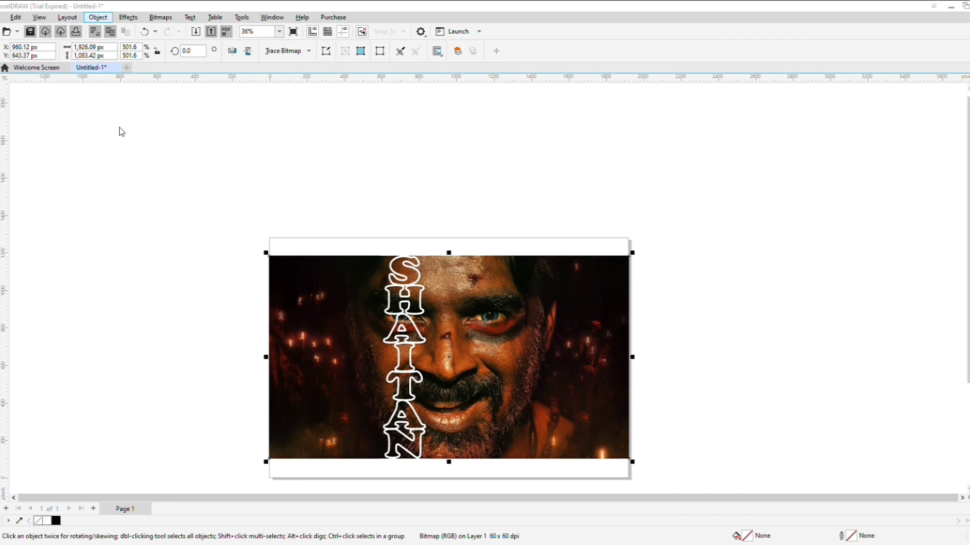
pyautogui.press('Tab')
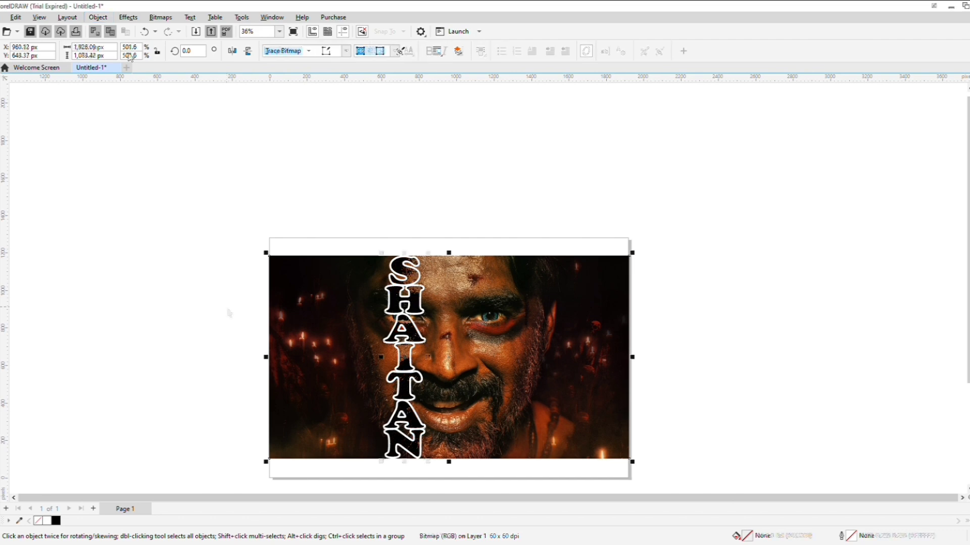
pyautogui.click(310, 329)
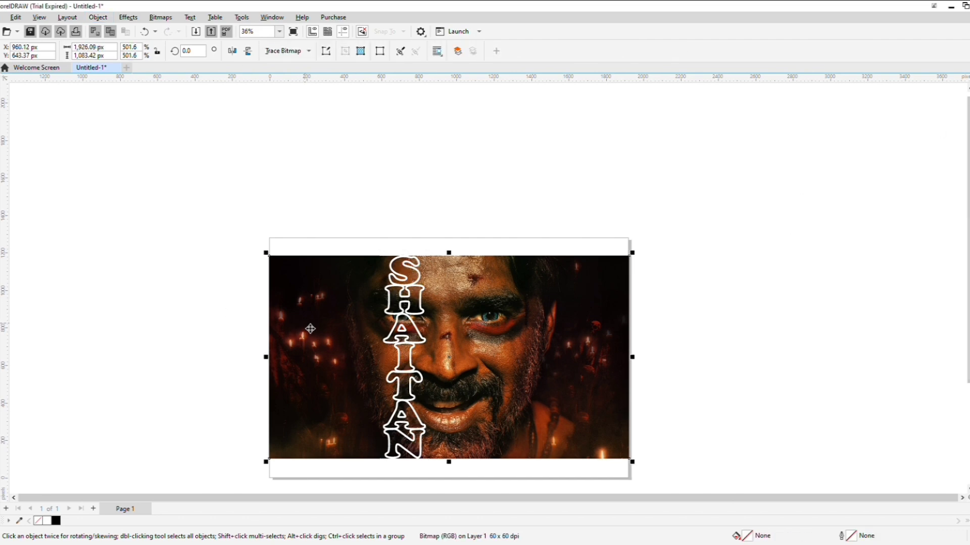
pyautogui.moveTo(515, 307); pyautogui.dragTo(584, 296)
pyautogui.hotkey('ctrl', 'z')
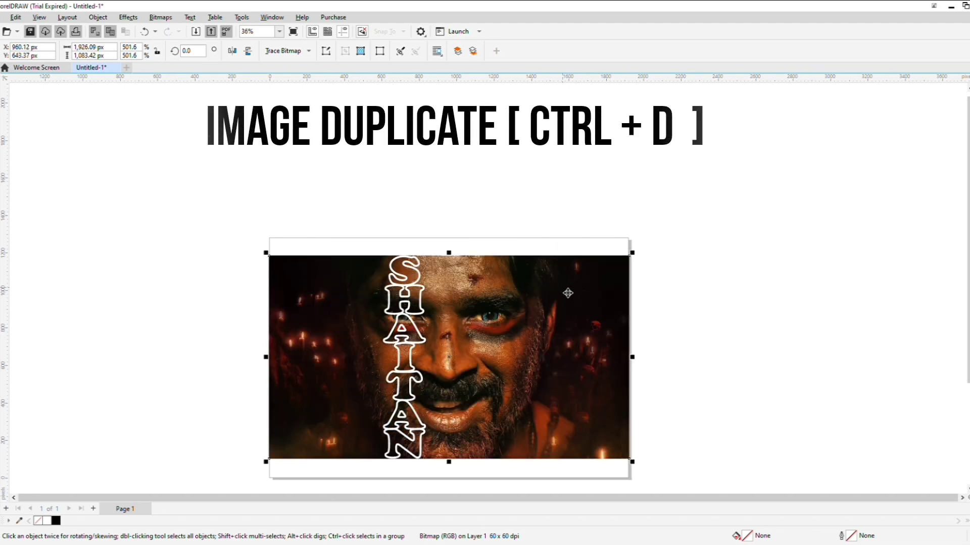
pyautogui.hotkey('ctrl', 'd')
pyautogui.hotkey('ctrl', 'z')
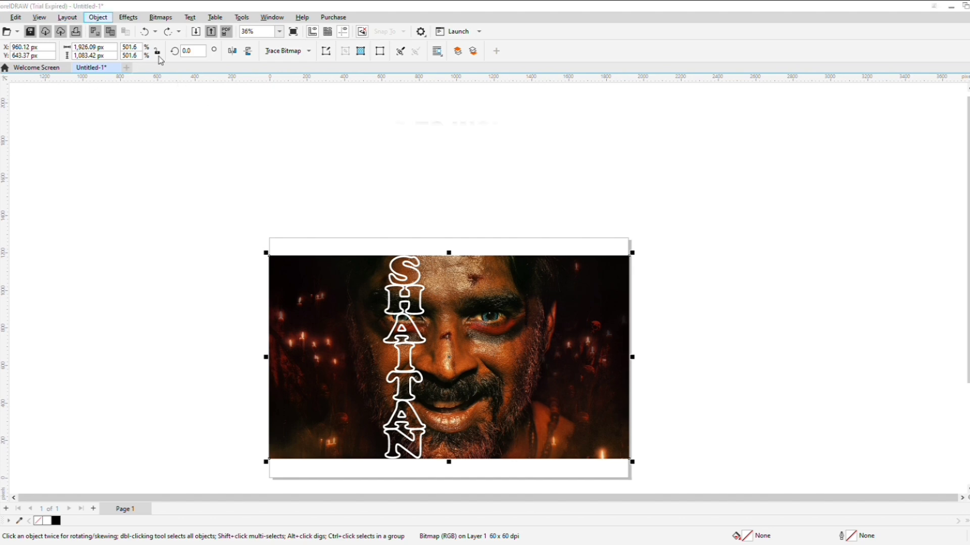
pyautogui.press('Escape')
pyautogui.click(402, 273)
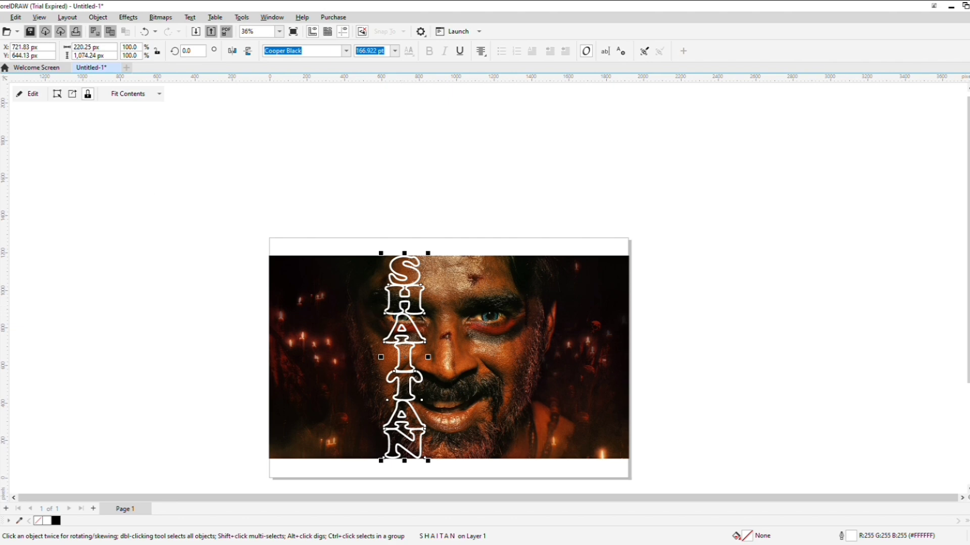
# Crop the background photo with the Shape tool by moving its left corner nodes inward to the middle of the title.
pyautogui.press('F10')
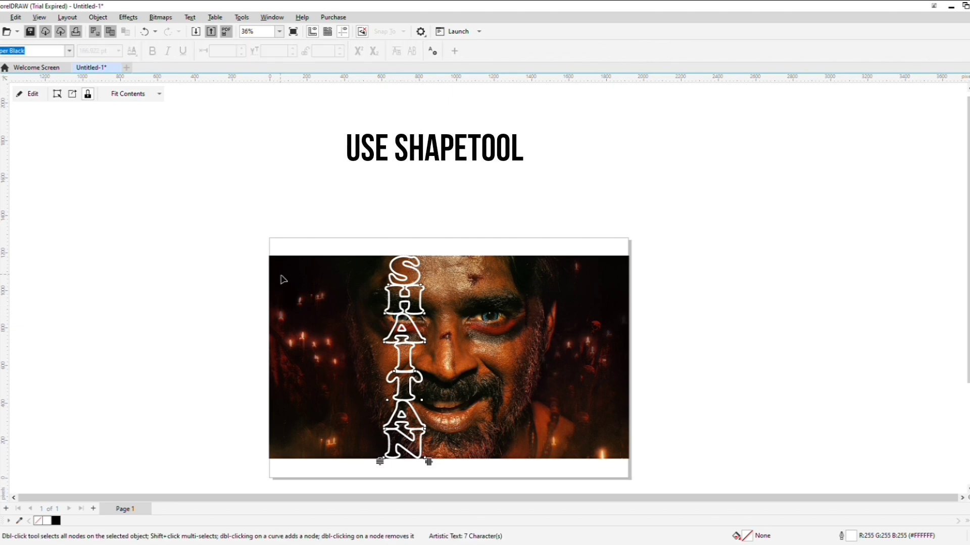
pyautogui.moveTo(205, 233); pyautogui.dragTo(312, 453)
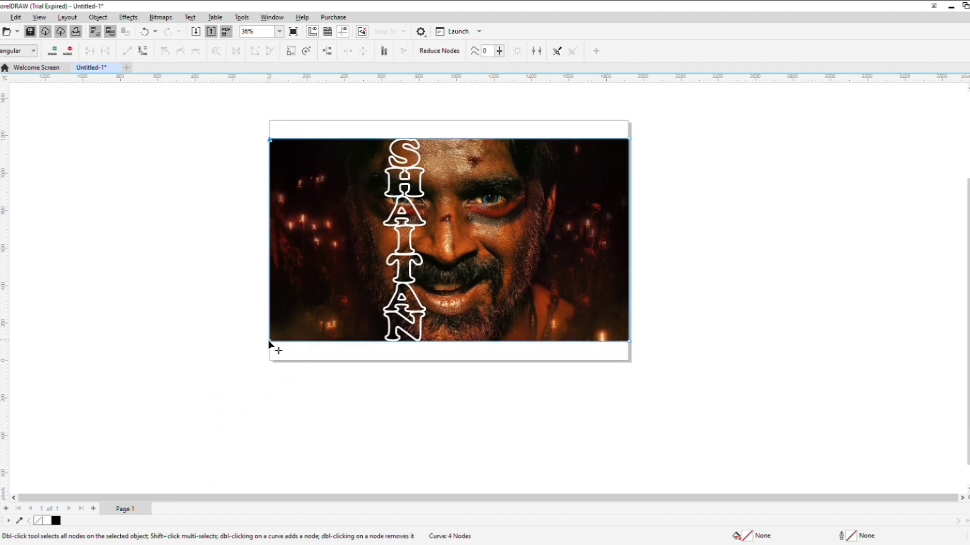
pyautogui.moveTo(270, 342); pyautogui.dragTo(404, 345)
pyautogui.scroll(2, 417, 132)
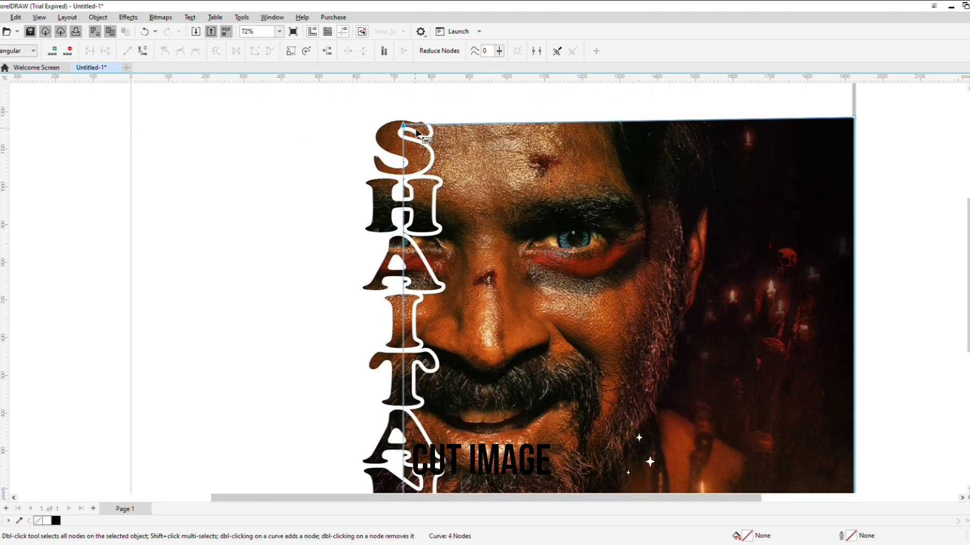
pyautogui.scroll(1, 417, 132)
# Add two nodes to the background photo's cropped edge near the S and reshape the edge to run behind the upper letters.
pyautogui.click(409, 175)
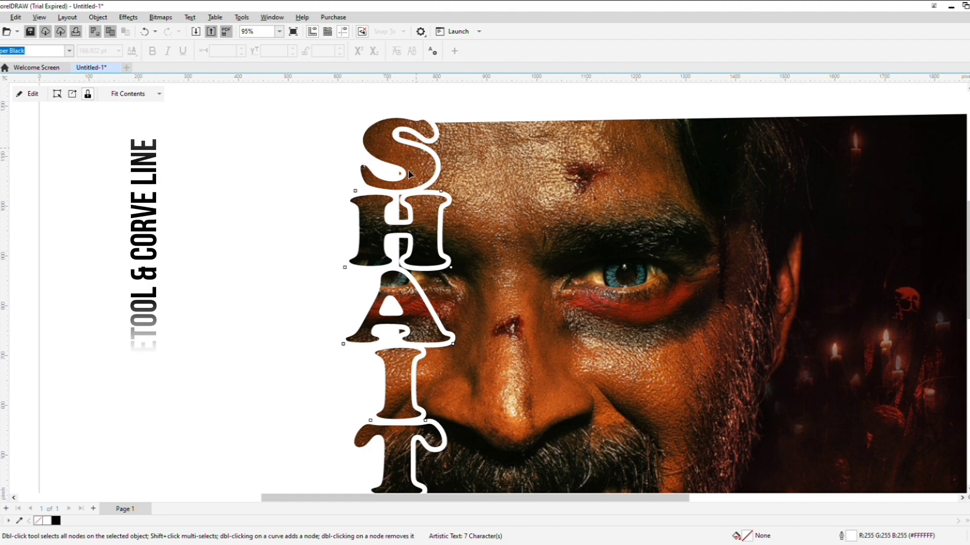
pyautogui.click(532, 154)
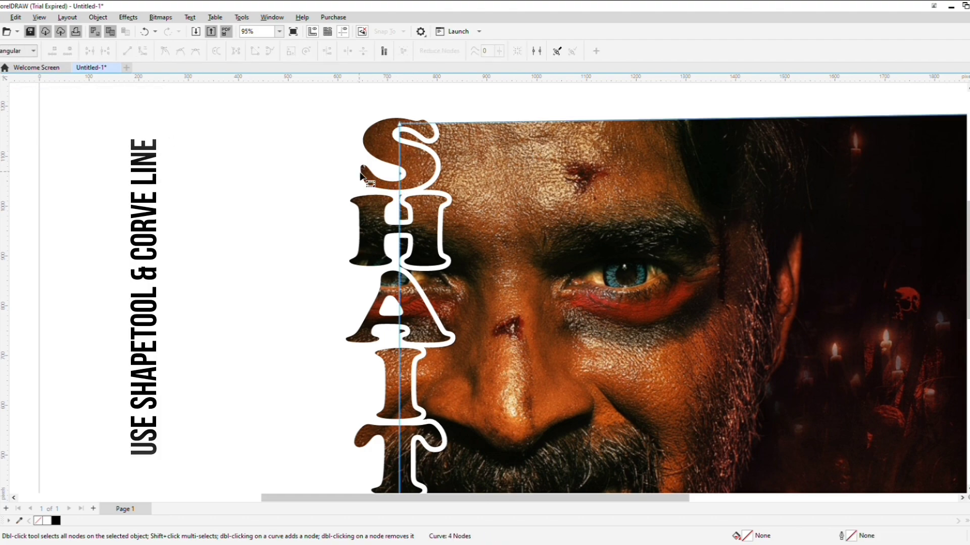
pyautogui.scroll(-2, 362, 174)
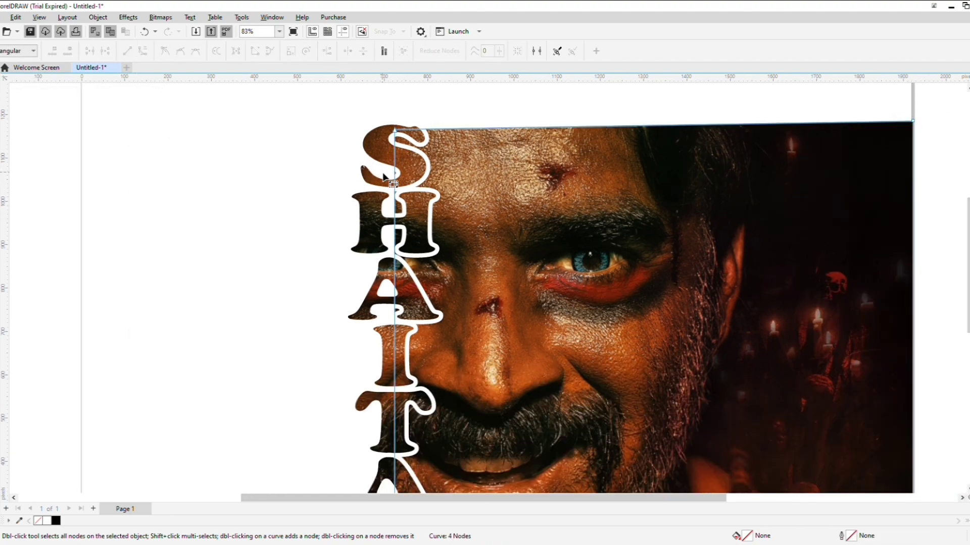
pyautogui.click(394, 157)
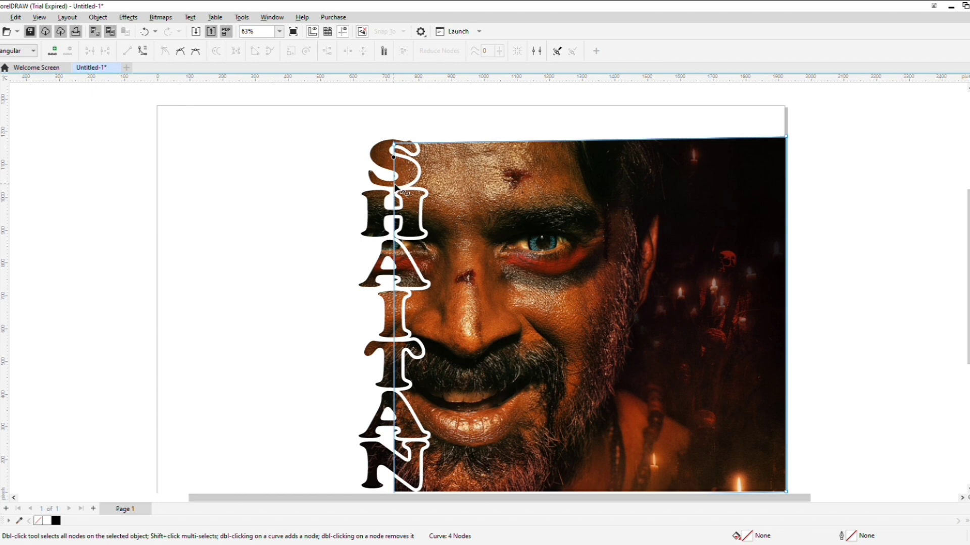
pyautogui.moveTo(396, 171); pyautogui.dragTo(400, 167)
pyautogui.doubleClick(393, 166)
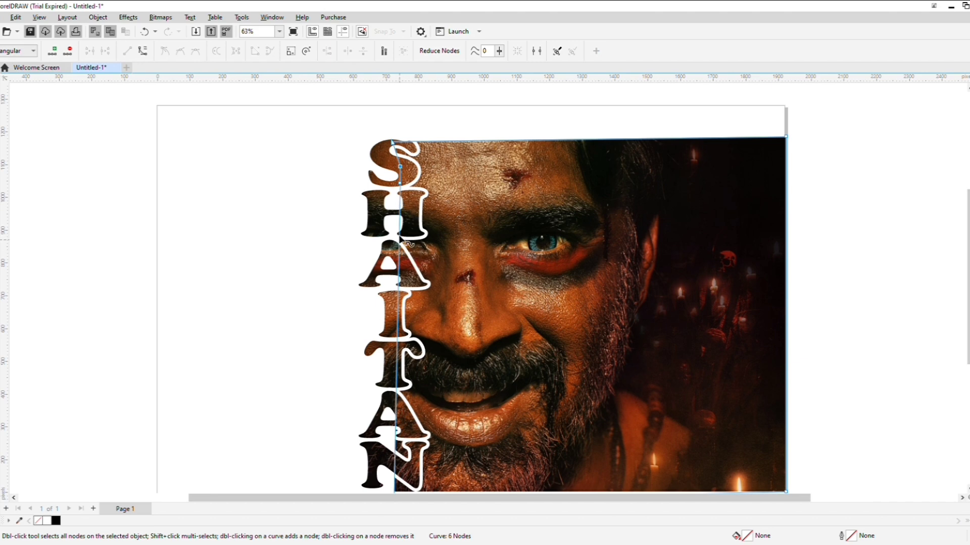
pyautogui.moveTo(408, 244); pyautogui.dragTo(416, 246)
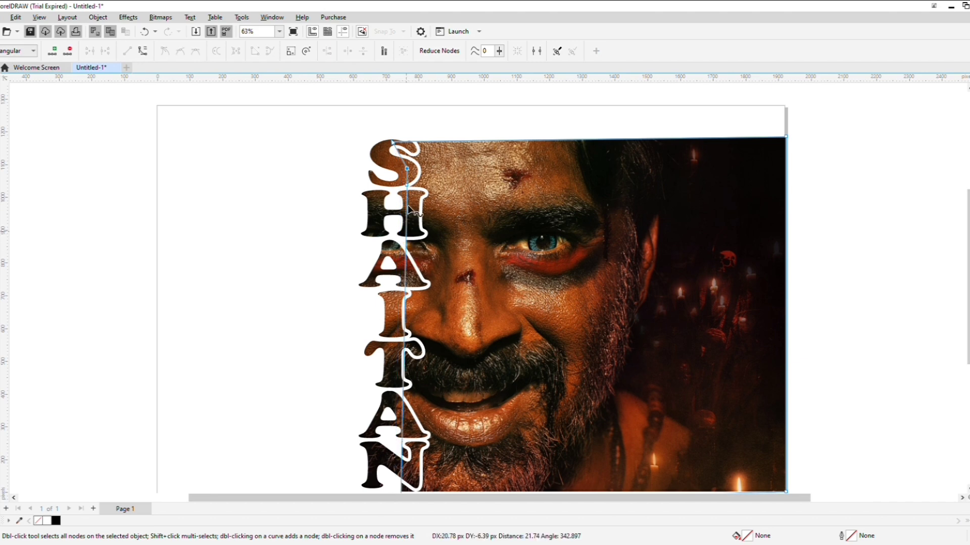
pyautogui.moveTo(401, 157); pyautogui.dragTo(395, 157)
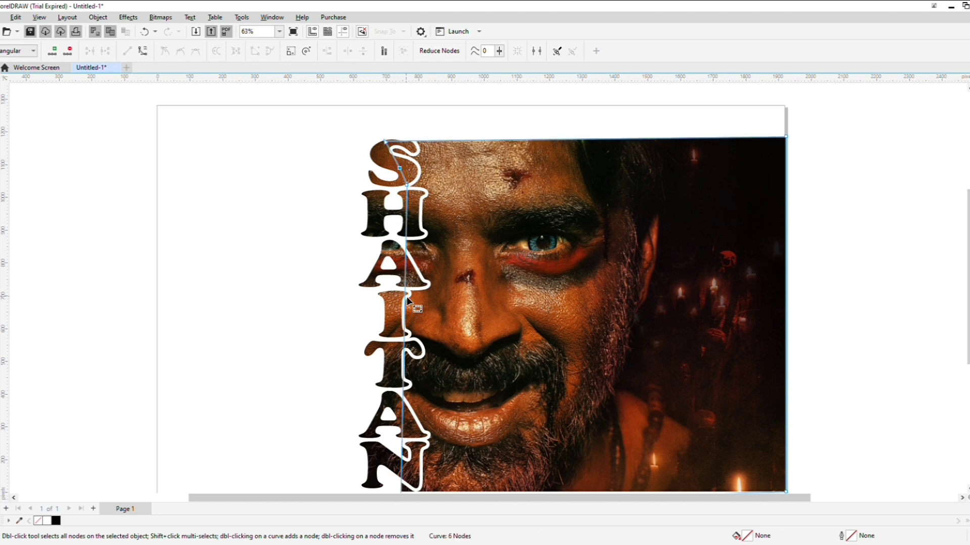
# Add a node beside the second A and shift the crop's lower-left corner behind the right stem of the N.
pyautogui.scroll(-1, 408, 298)
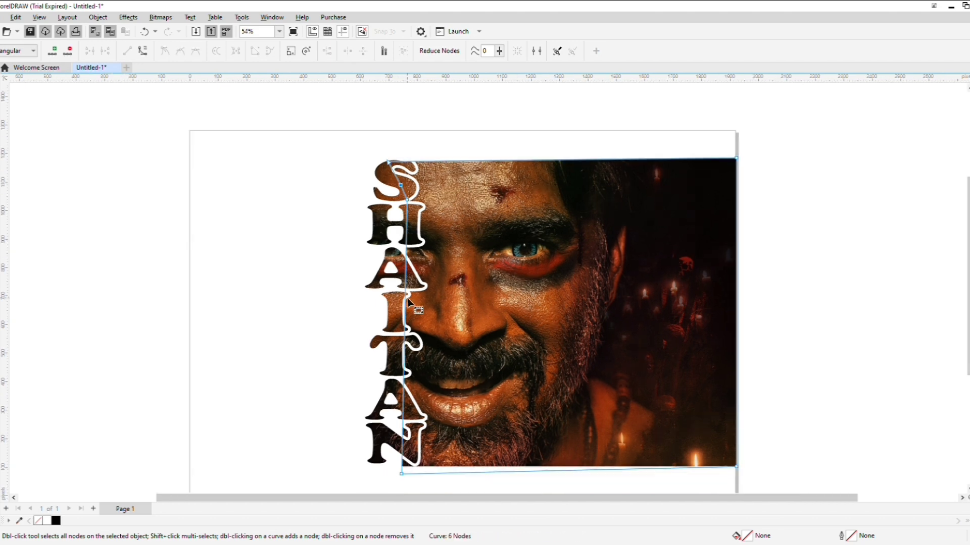
pyautogui.doubleClick(403, 416)
pyautogui.moveTo(408, 469); pyautogui.dragTo(407, 462)
pyautogui.doubleClick(415, 468)
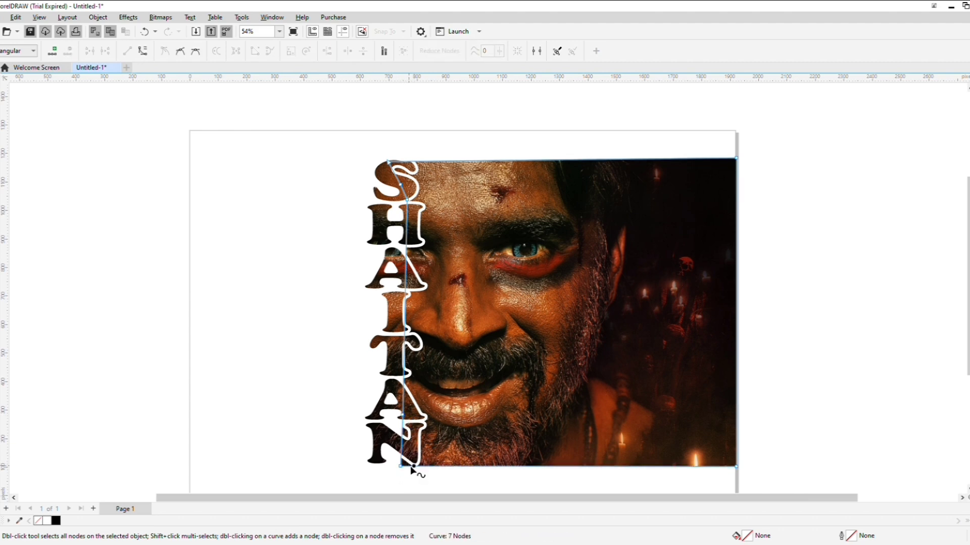
pyautogui.doubleClick(401, 466)
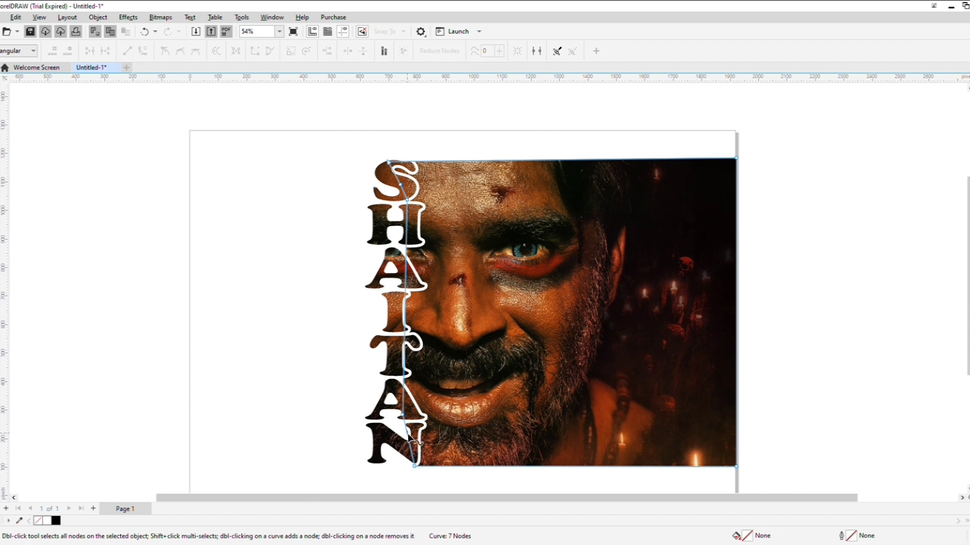
pyautogui.click(408, 435)
pyautogui.moveTo(406, 434)
pyautogui.mouseDown()
pyautogui.moveTo(415, 425)
pyautogui.moveTo(407, 419)
pyautogui.mouseUp()
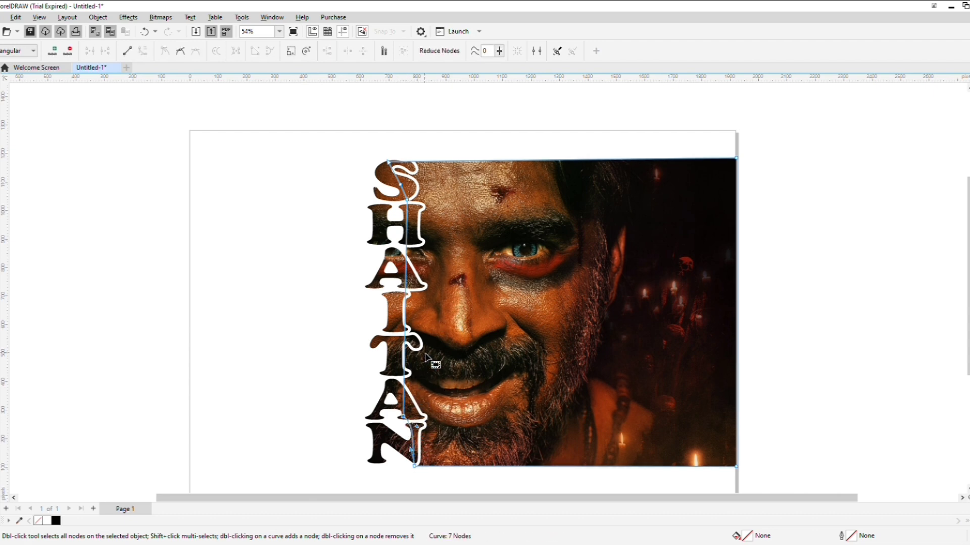
# Add two nodes to the cropped edge around the T and second A and move that section slightly left behind the letters.
pyautogui.doubleClick(405, 368)
pyautogui.doubleClick(404, 390)
pyautogui.moveTo(404, 374); pyautogui.dragTo(398, 374)
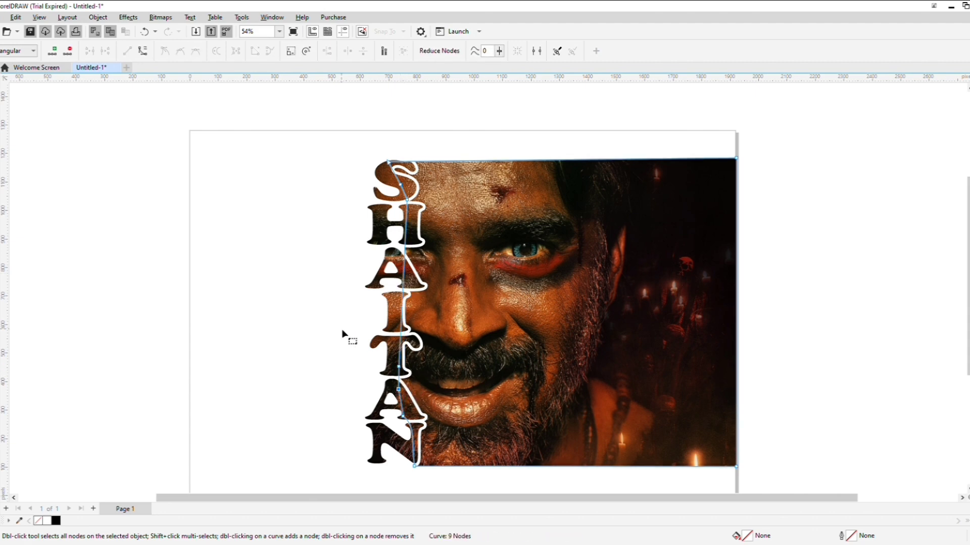
pyautogui.press('space')
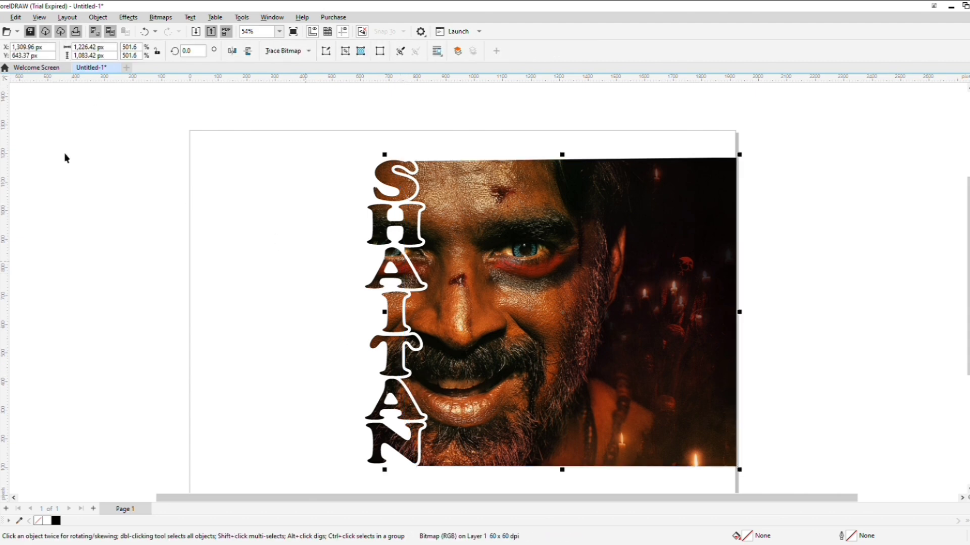
# Add a node to the background photo's cropped edge at the first A and move it left behind the top of the letter.
pyautogui.press('space')
pyautogui.scroll(4, 396, 245)
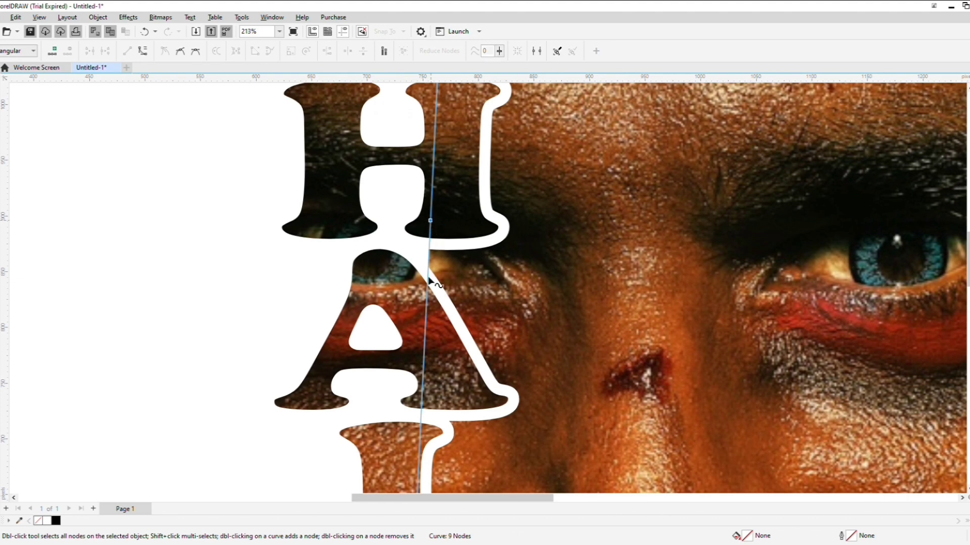
pyautogui.click(425, 295)
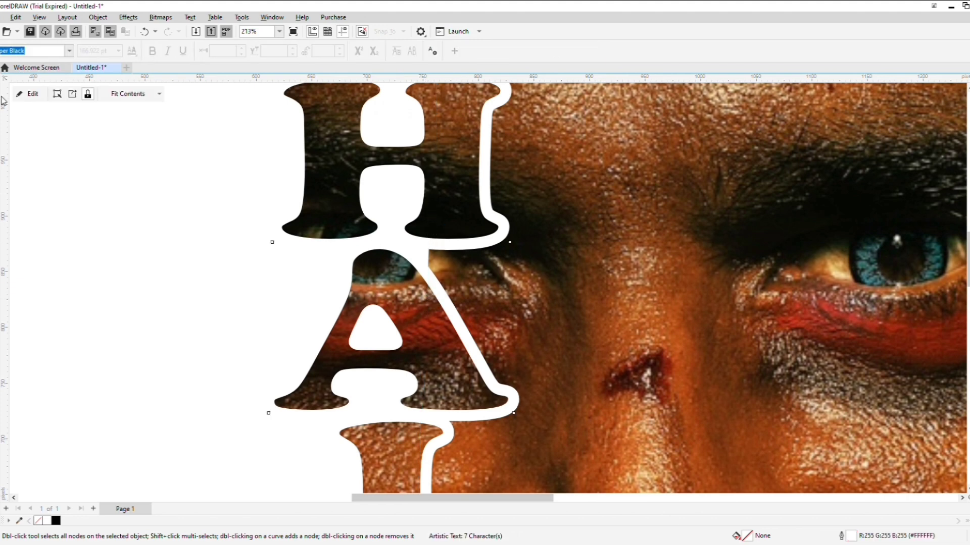
pyautogui.click(745, 284)
pyautogui.doubleClick(429, 286)
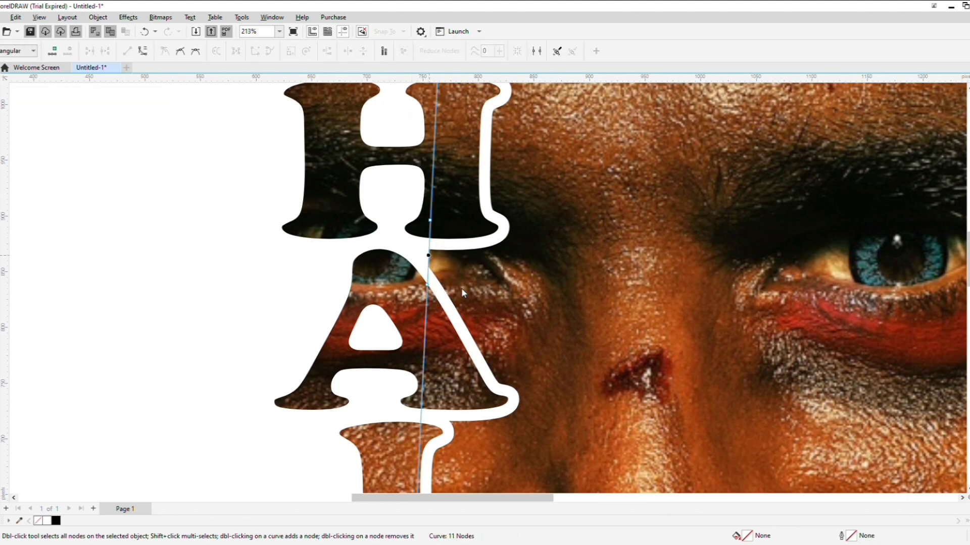
pyautogui.click(459, 382)
pyautogui.moveTo(429, 250); pyautogui.dragTo(399, 251)
pyautogui.click(372, 281)
pyautogui.scroll(-5, 372, 281)
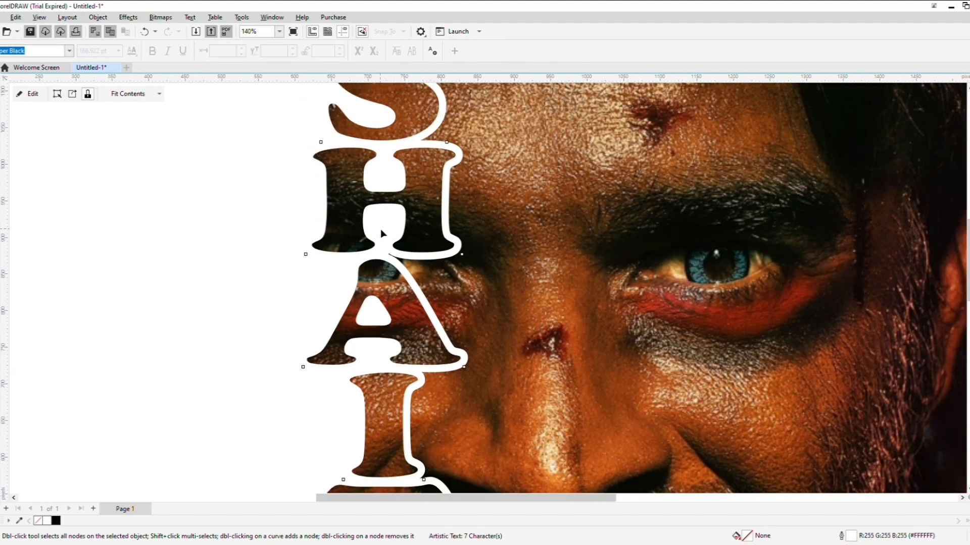
pyautogui.scroll(-1, 383, 233)
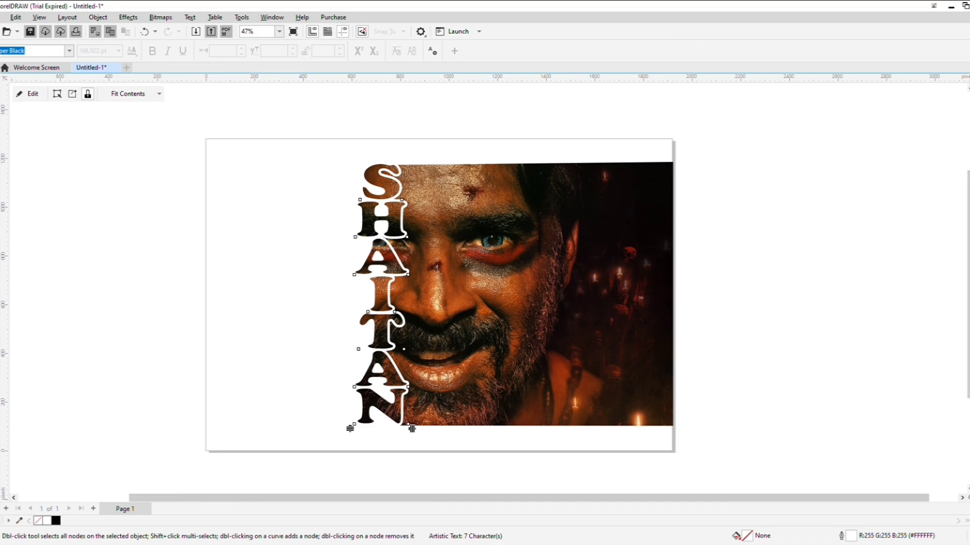
# Add a drop shadow to the SHAITAN title, cast slightly to the right over the face.
pyautogui.press('space')
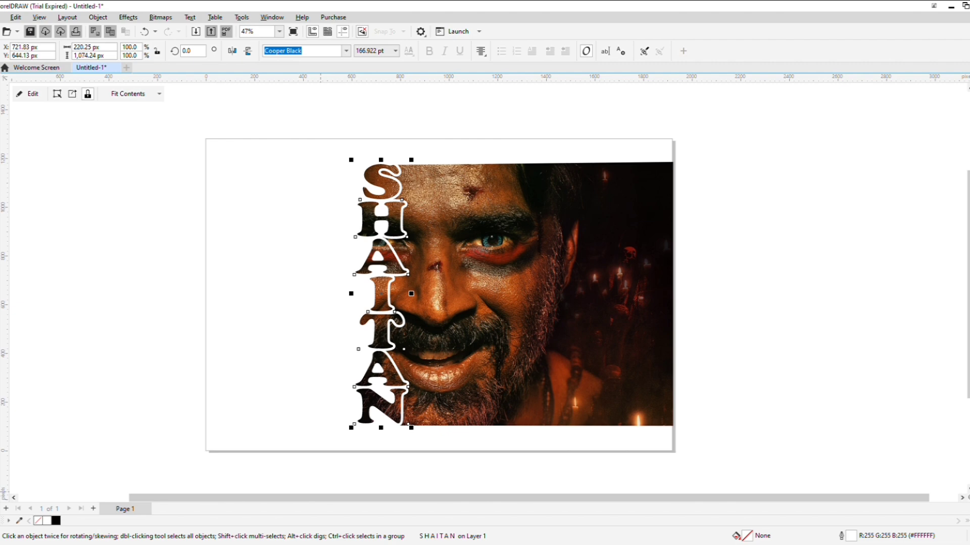
pyautogui.click(1, 287)
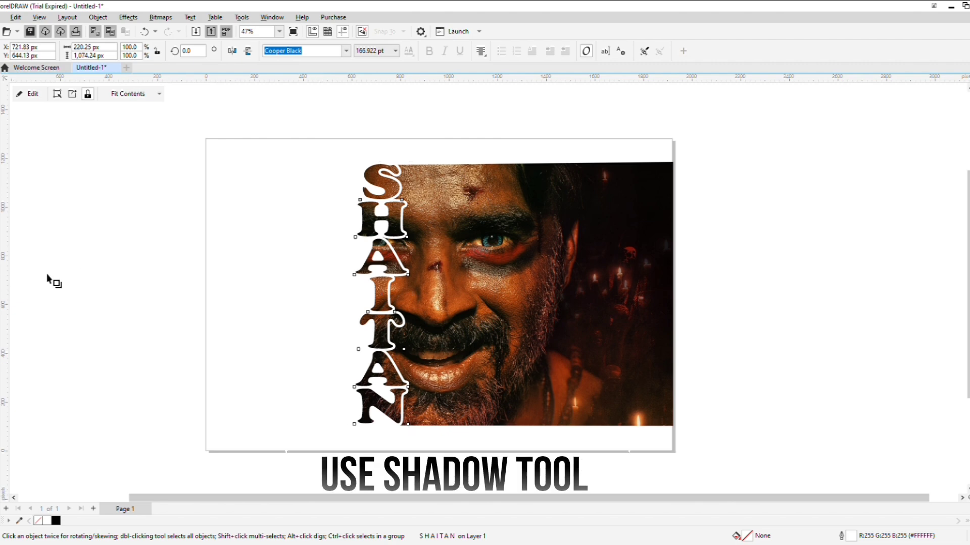
pyautogui.moveTo(374, 296); pyautogui.dragTo(407, 303)
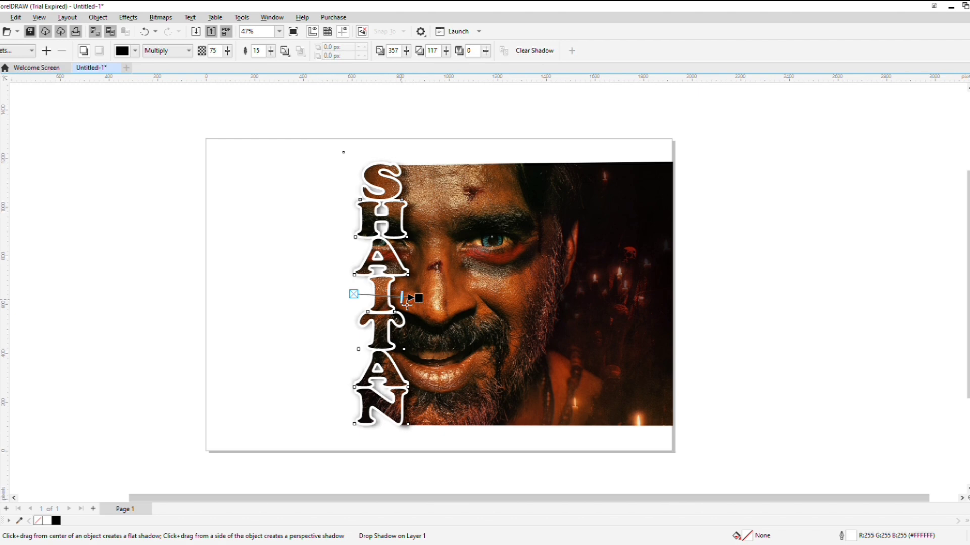
# Adjust the title's drop shadow to a feather of 31 and an opacity of 77, and undo the overly long offset.
pyautogui.click(272, 52)
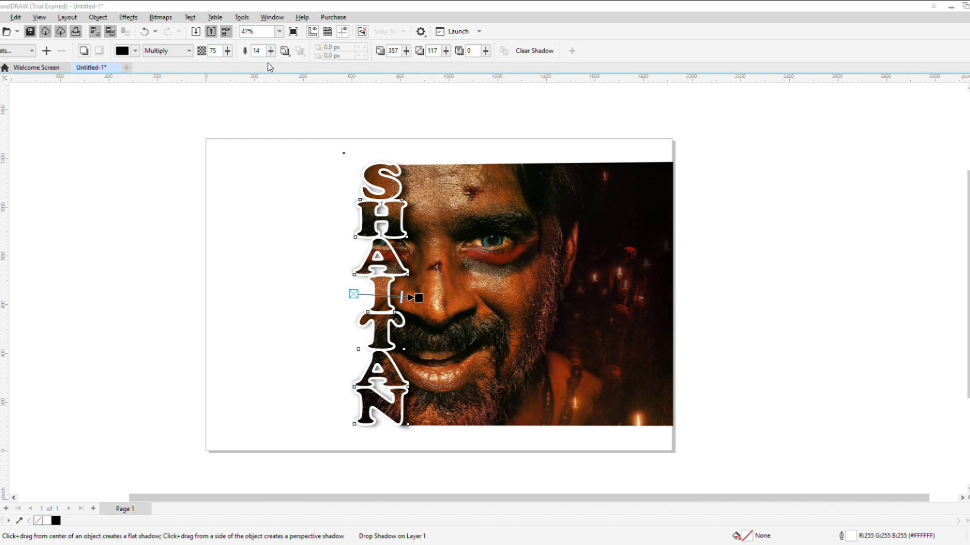
pyautogui.moveTo(267, 62)
pyautogui.mouseDown()
pyautogui.moveTo(325, 74)
pyautogui.moveTo(237, 61)
pyautogui.moveTo(262, 68)
pyautogui.mouseUp()
pyautogui.click(270, 52)
pyautogui.click(228, 53)
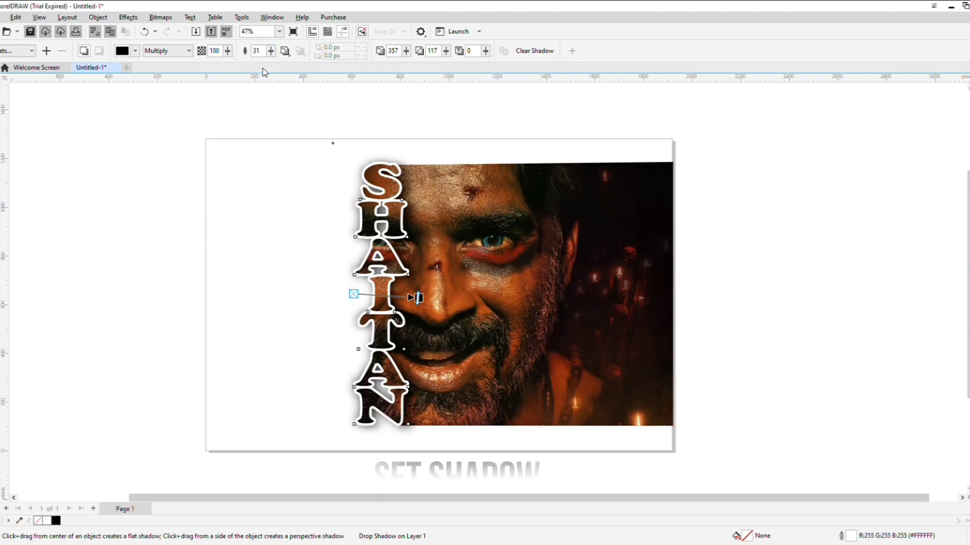
pyautogui.moveTo(418, 299); pyautogui.dragTo(476, 306)
pyautogui.hotkey('ctrl', 'z')
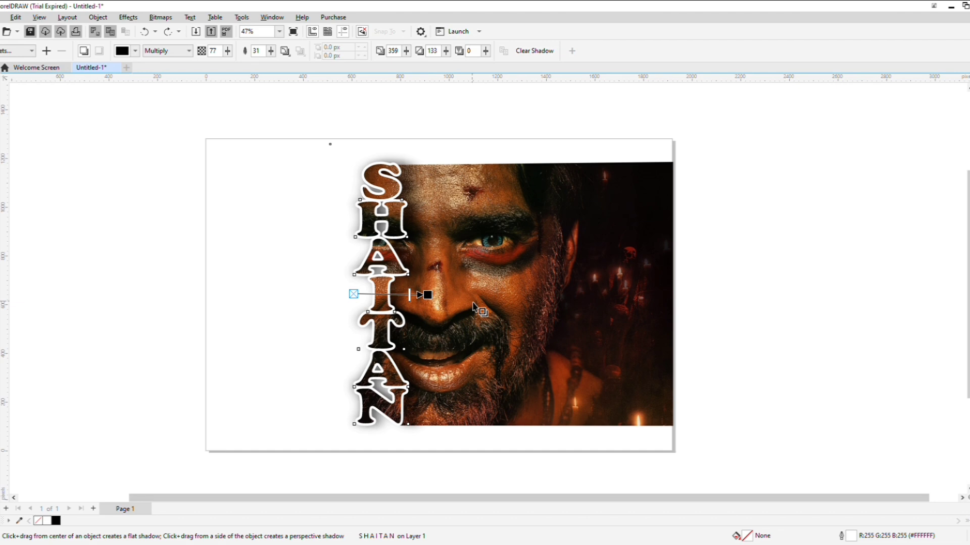
# Draw a rectangle about 1,884 px wide across the title and photo, and reduce its height to about 1,073 px.
pyautogui.click(634, 335)
pyautogui.press('F6')
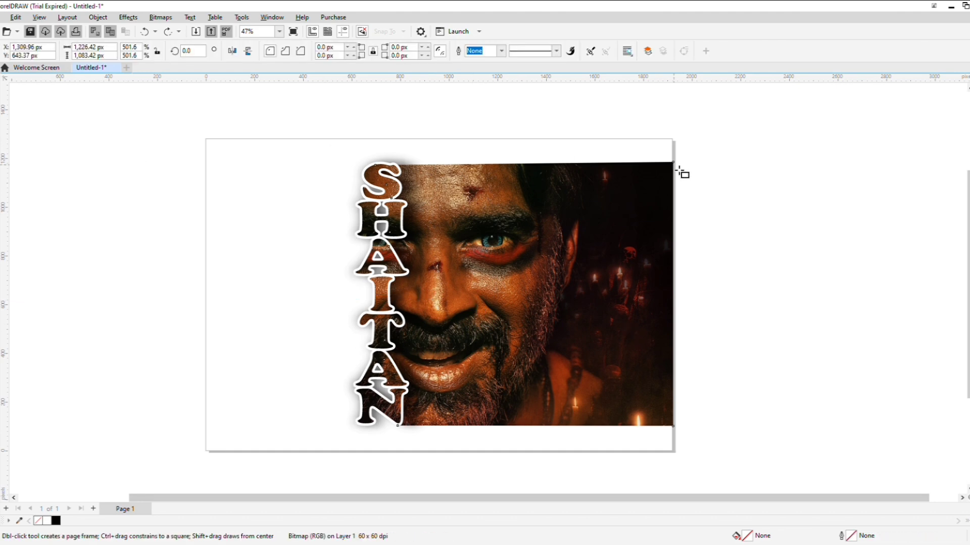
pyautogui.moveTo(674, 163); pyautogui.dragTo(218, 430)
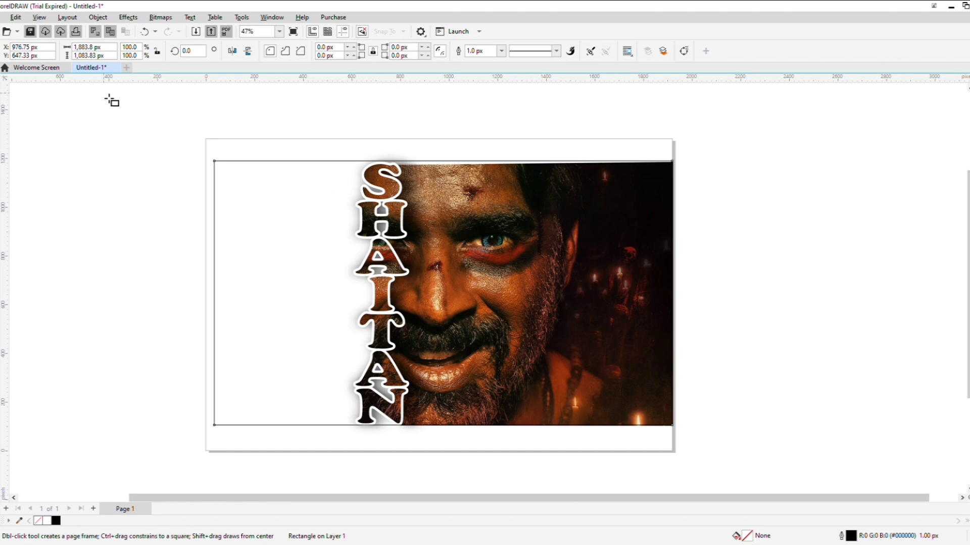
pyautogui.press('space')
pyautogui.moveTo(450, 160); pyautogui.dragTo(446, 163)
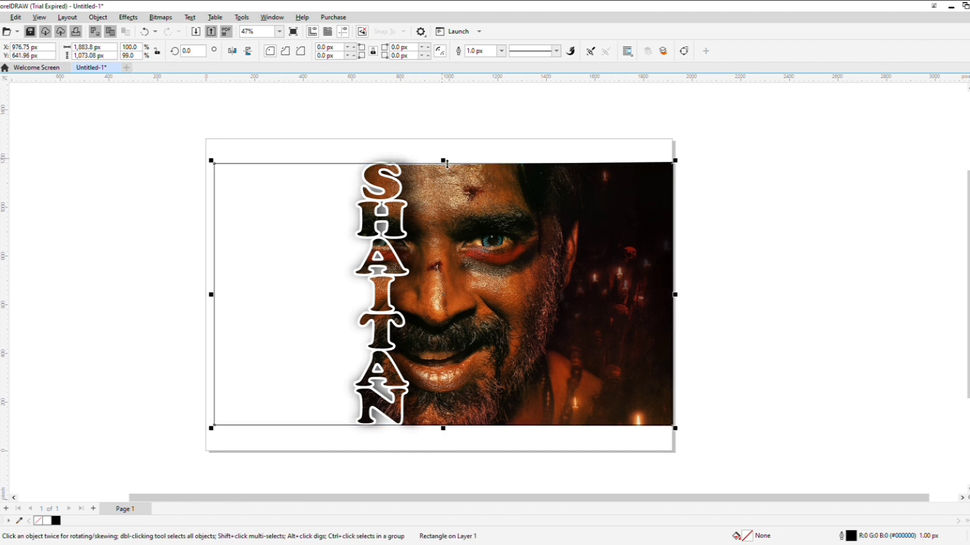
# Shorten the shadowed title to about 1,070 px and the rectangle to about 1,071 px high so their upper edges align.
pyautogui.moveTo(306, 134); pyautogui.dragTo(457, 455)
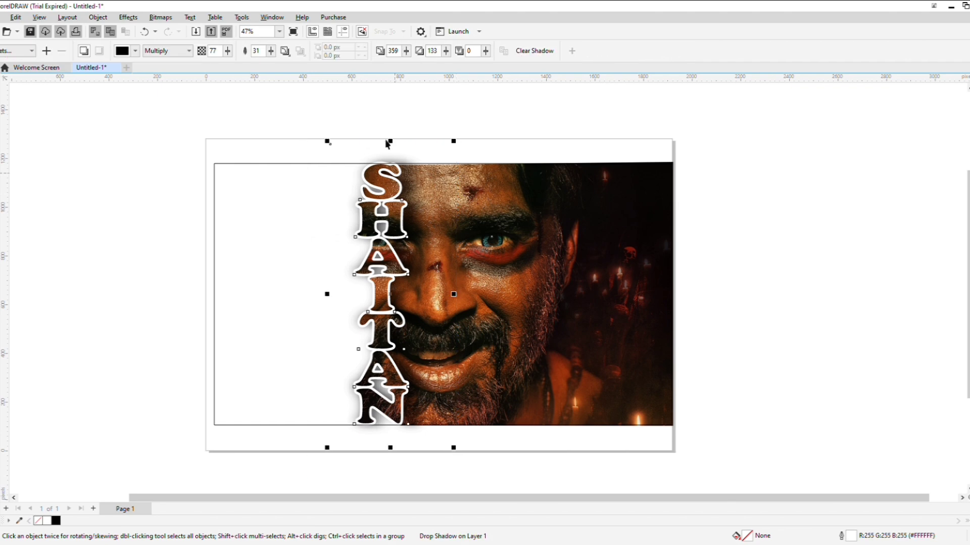
pyautogui.moveTo(392, 145); pyautogui.dragTo(396, 148)
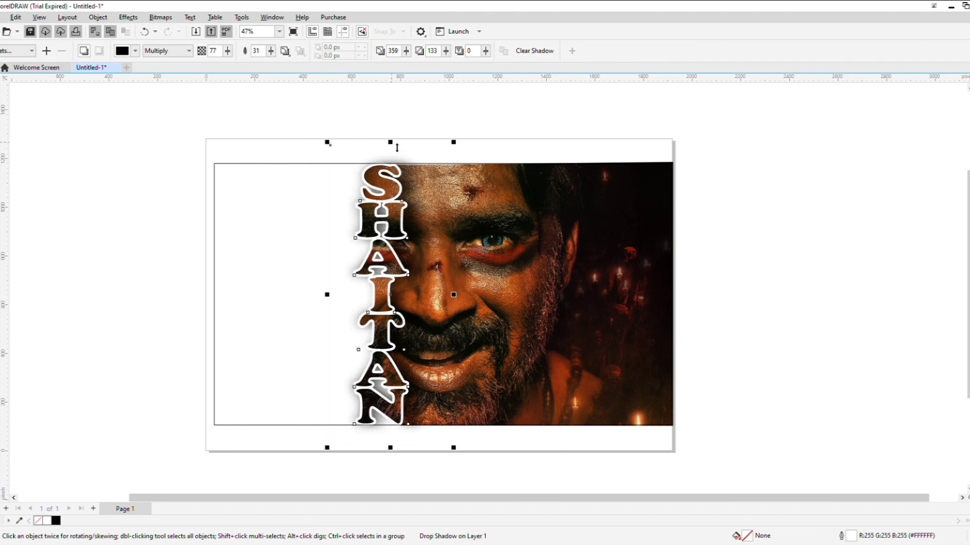
pyautogui.click(351, 173)
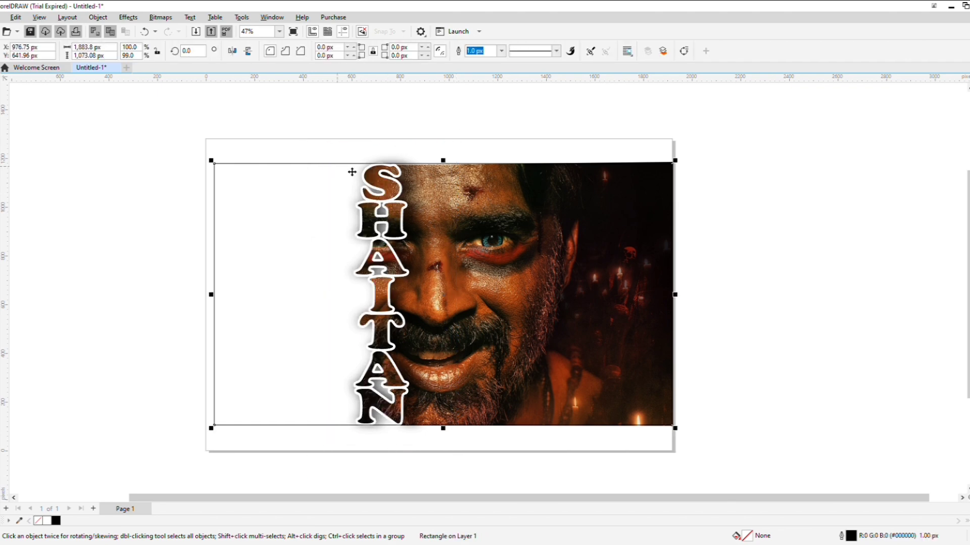
pyautogui.moveTo(448, 164); pyautogui.dragTo(448, 165)
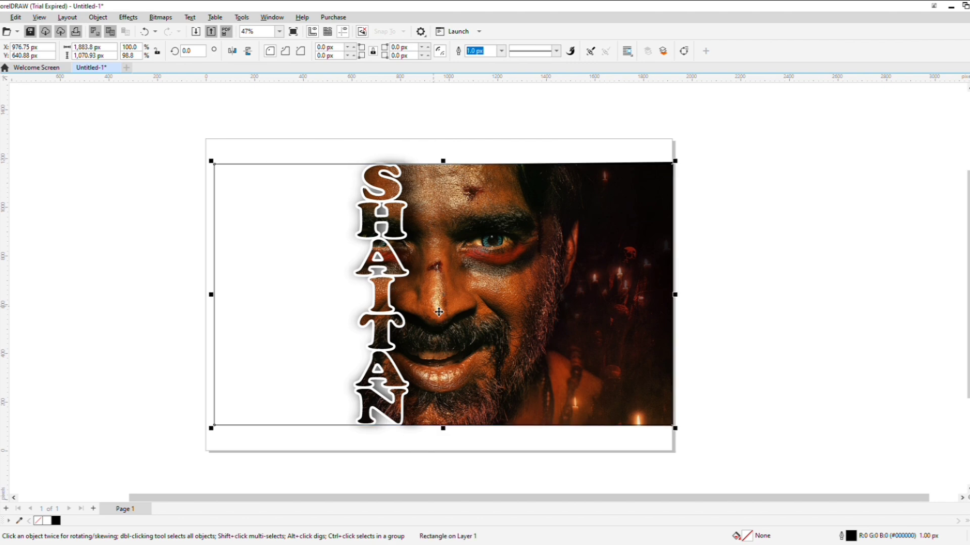
pyautogui.scroll(-2, 334, 140)
pyautogui.moveTo(331, 98); pyautogui.dragTo(461, 465)
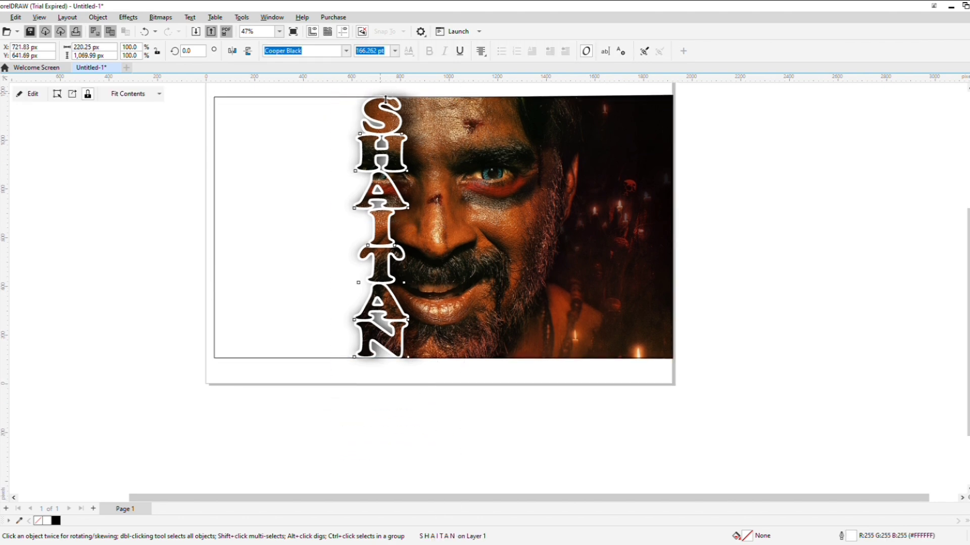
# Fill the rectangle with black and send it behind the title and photo.
pyautogui.click(377, 237)
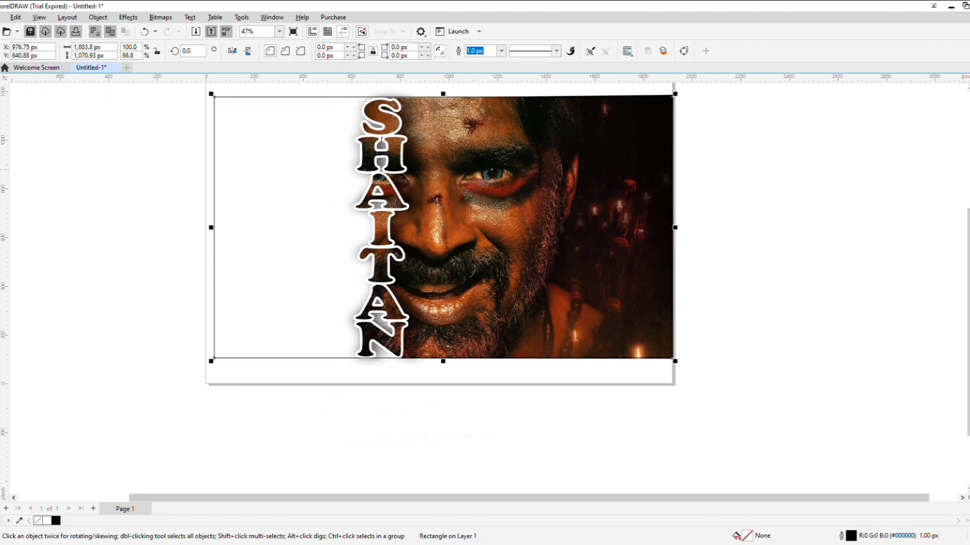
pyautogui.click(56, 519)
pyautogui.hotkey('shift', 'pagedown')
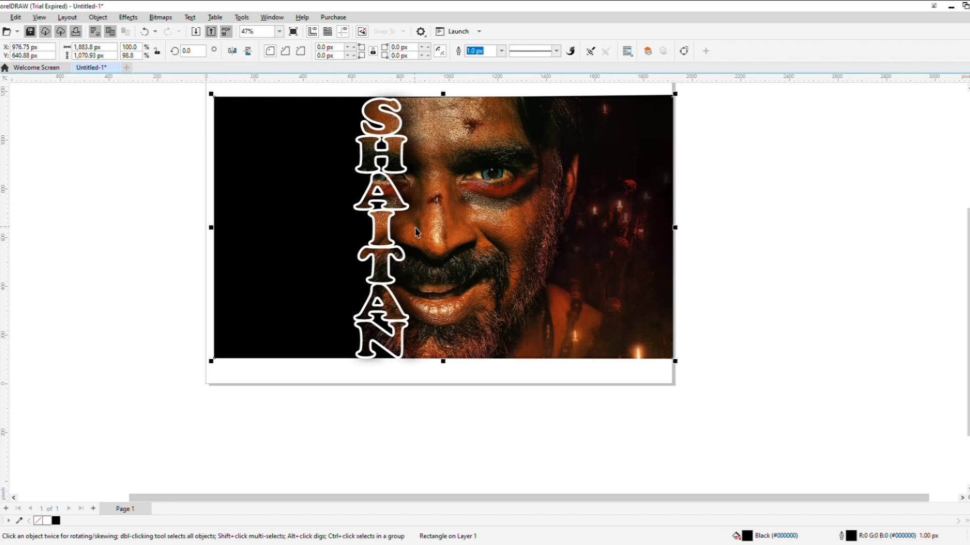
# Apply a linear fountain fill to the background rectangle, running from black beside the title to white at its left edge.
pyautogui.scroll(1, 346, 195)
pyautogui.scroll(1, 346, 195)
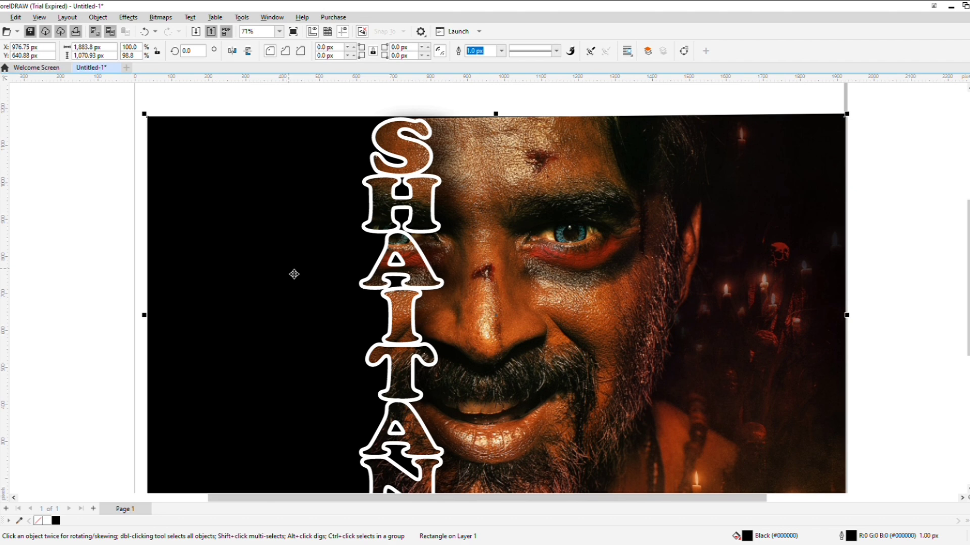
pyautogui.press('g')
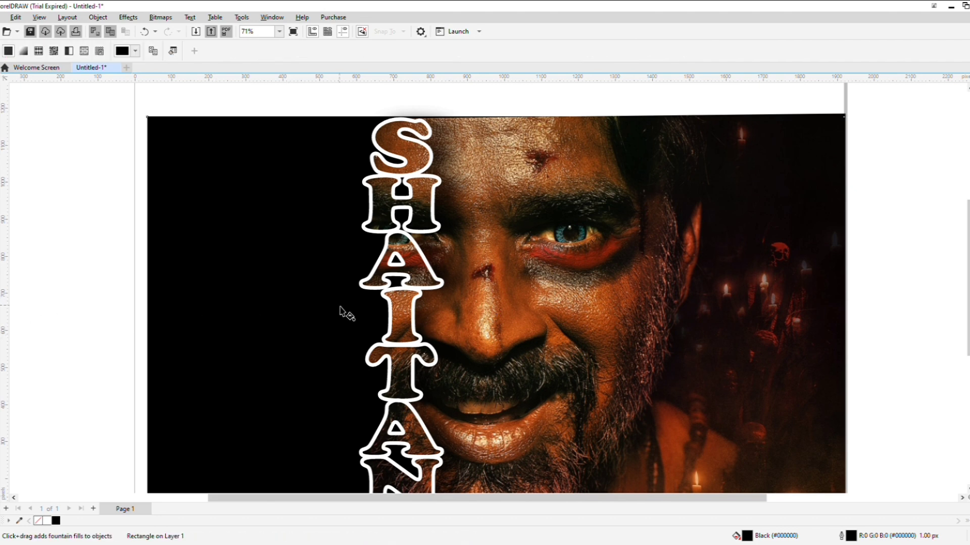
pyautogui.moveTo(358, 308); pyautogui.dragTo(151, 315)
# Recolour the fountain fill's outer end, trying red and orange-brown before settling on a dark reddish brown sampled from the photo.
pyautogui.click(131, 329)
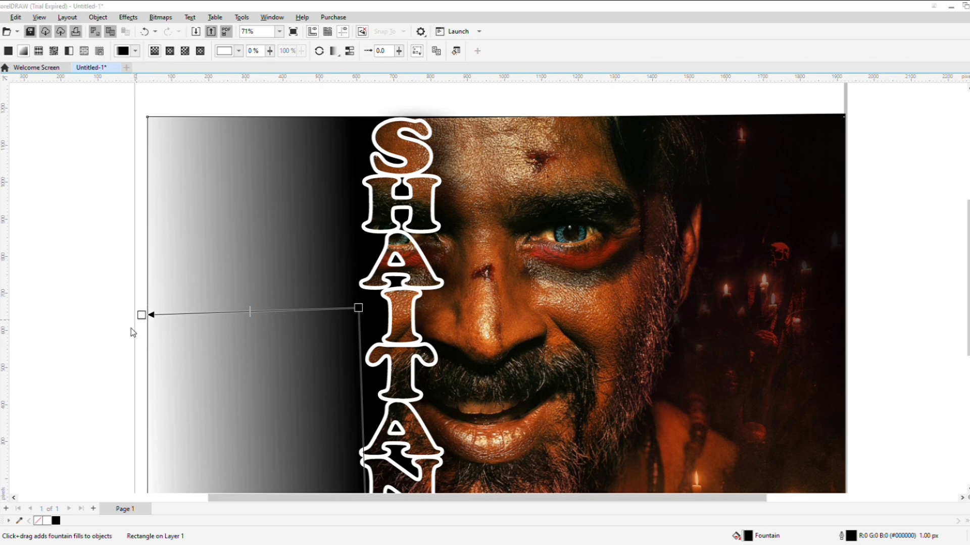
pyautogui.click(211, 356)
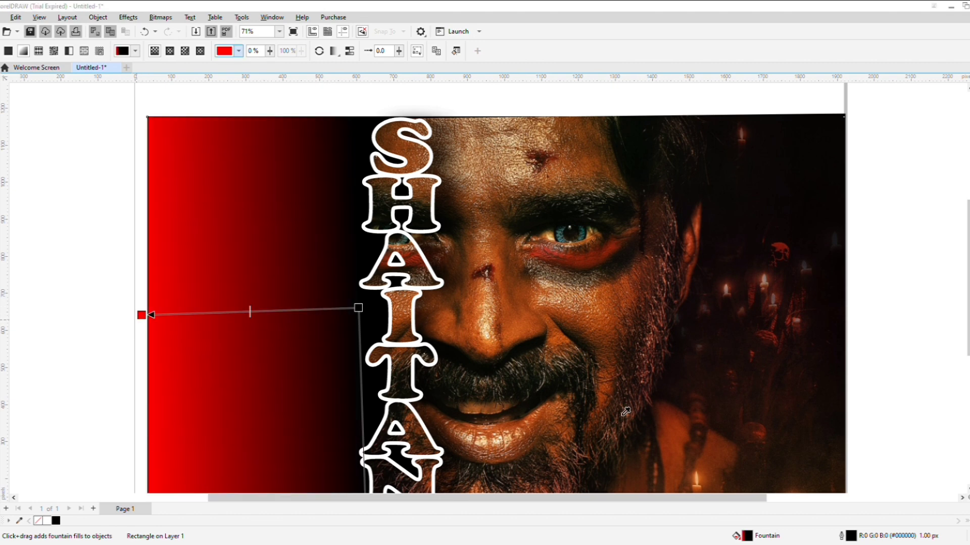
pyautogui.click(605, 328)
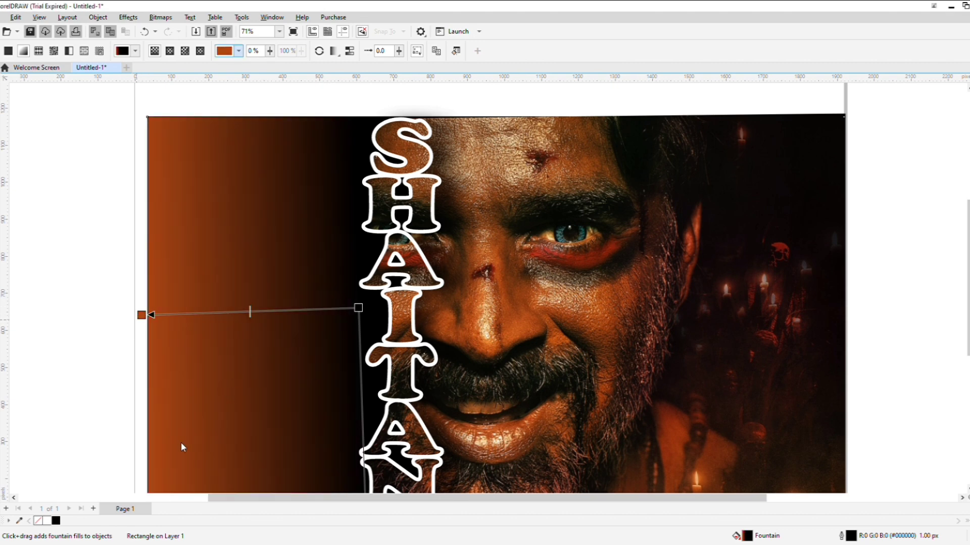
pyautogui.click(568, 283)
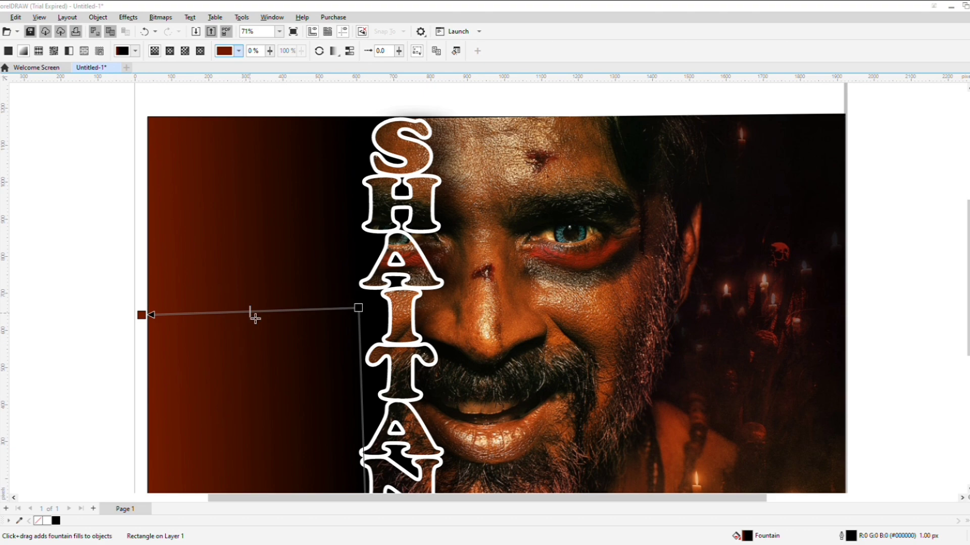
pyautogui.click(106, 444)
pyautogui.scroll(-2, 392, 351)
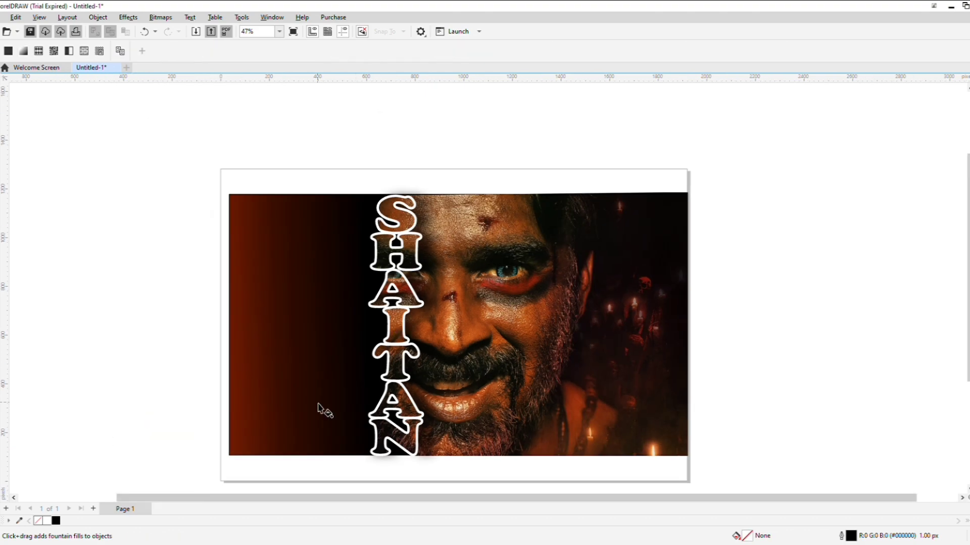